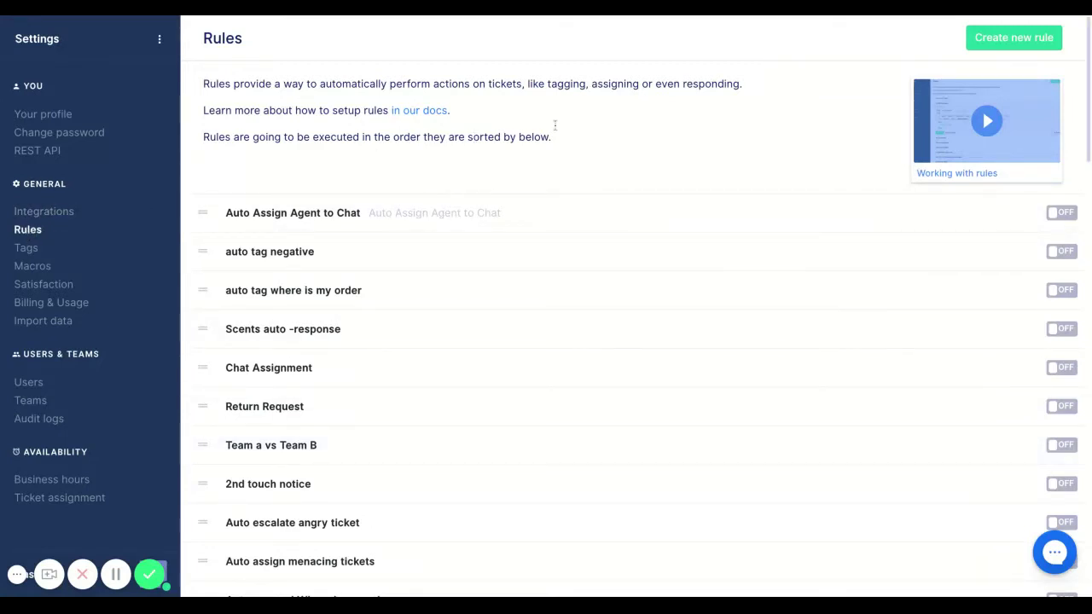
- Create a new rule named 'Auto Assign Agent to Chat' with the ticket created trigger
left_click(1007, 38)
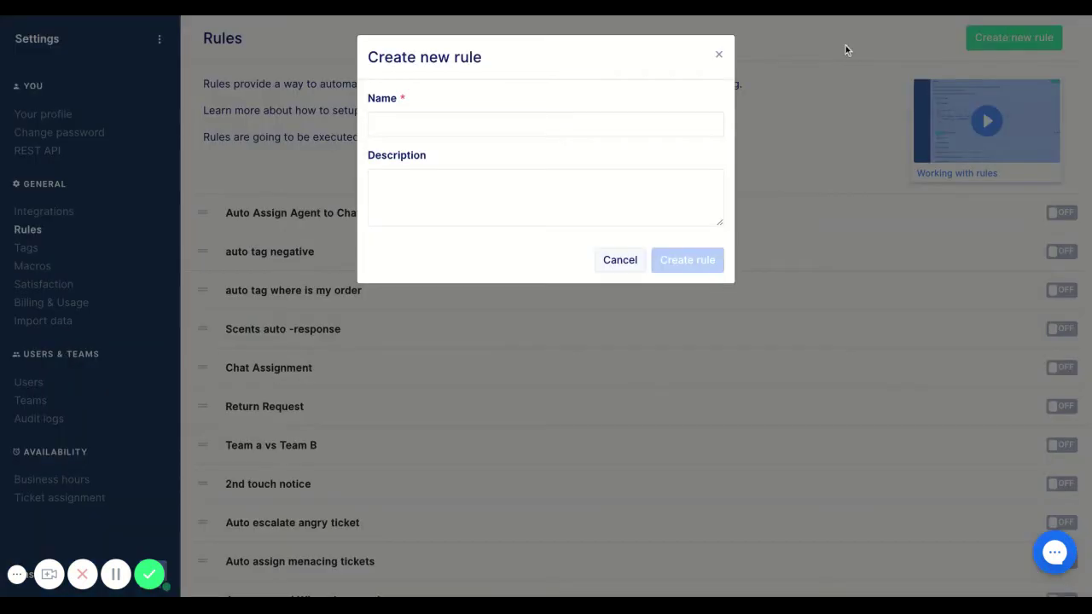
left_click(494, 131)
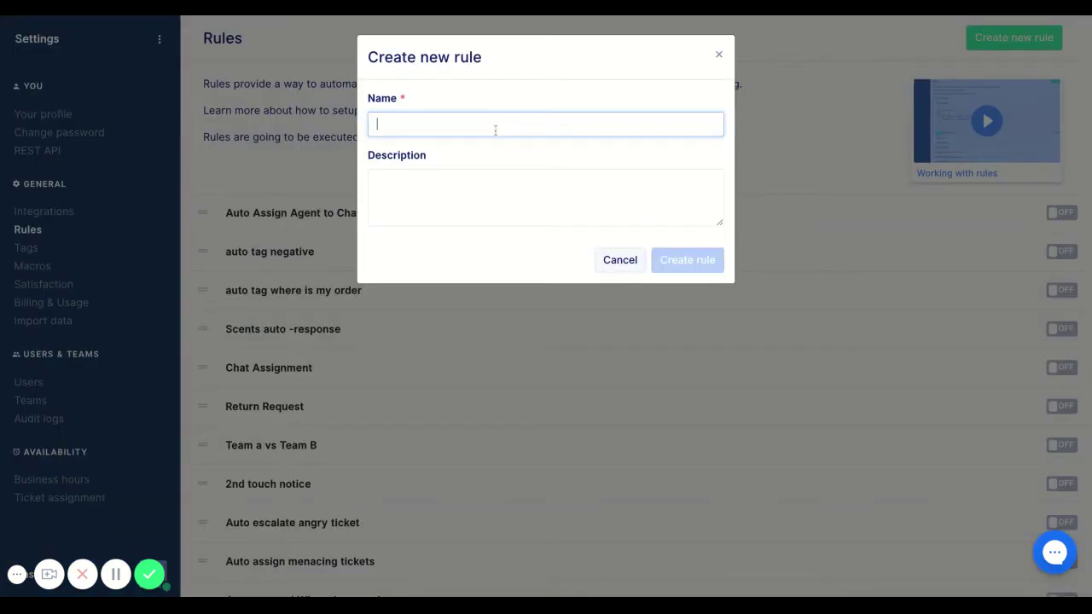
type("Auto")
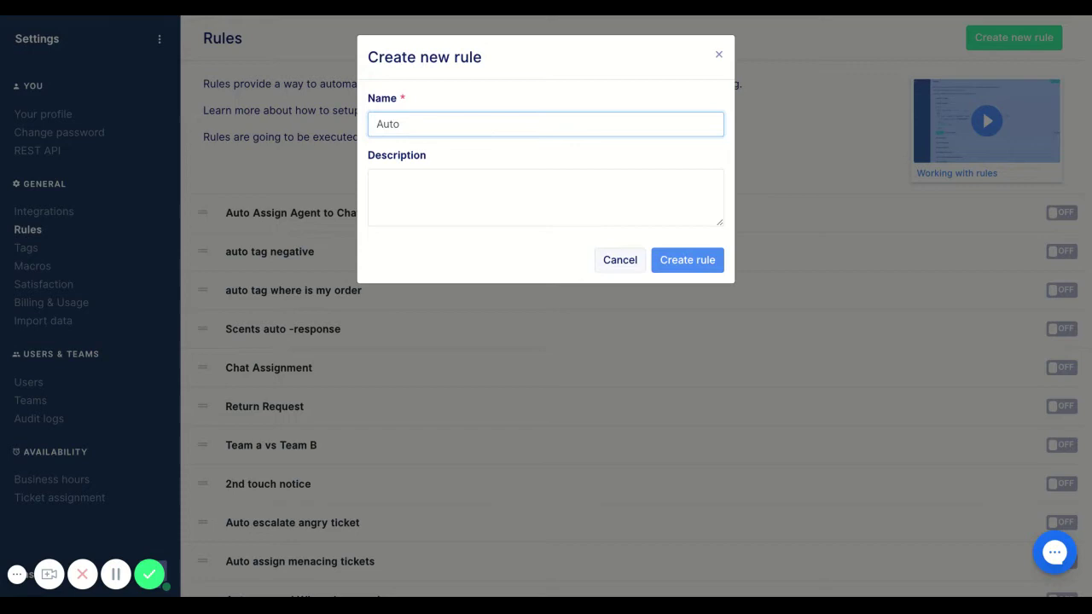
key("Down")
key("Return")
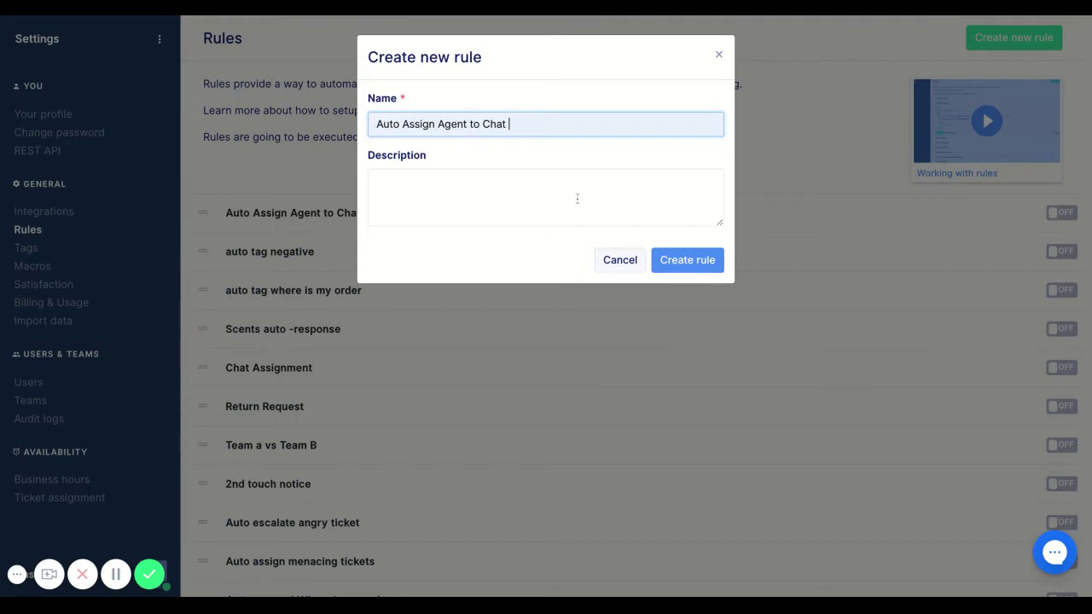
left_click(577, 199)
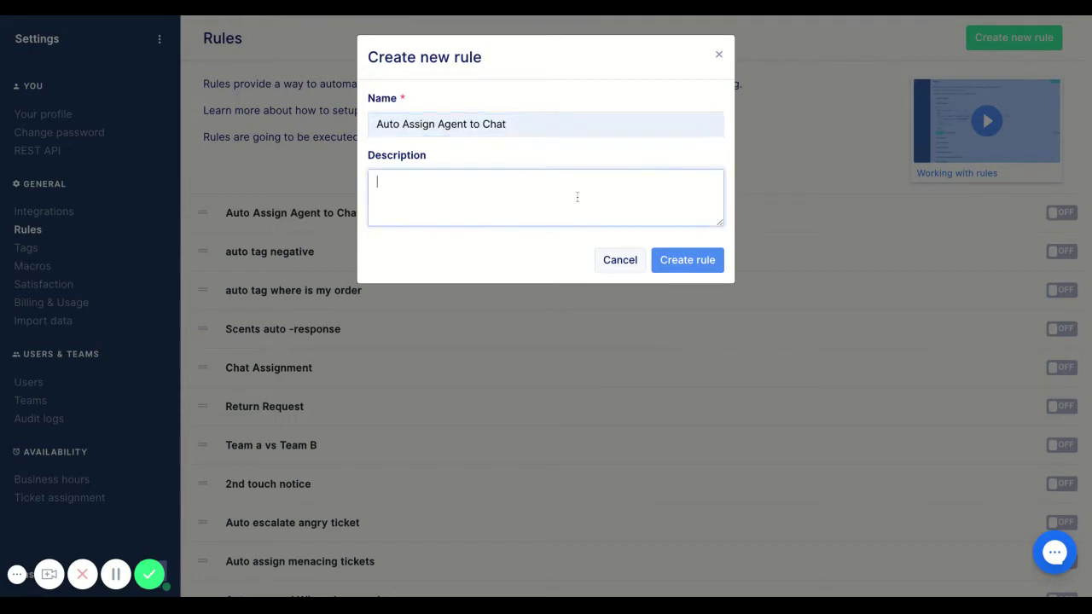
left_click(689, 259)
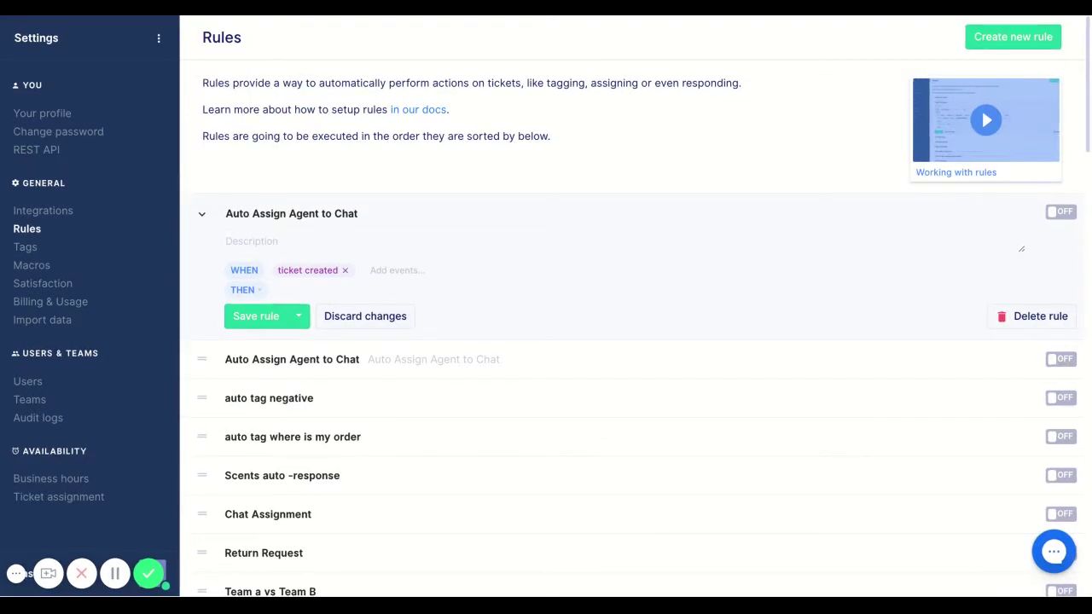
- Focus the rule description and bring up the THEN step's Action / IF statement choices
left_click(365, 239)
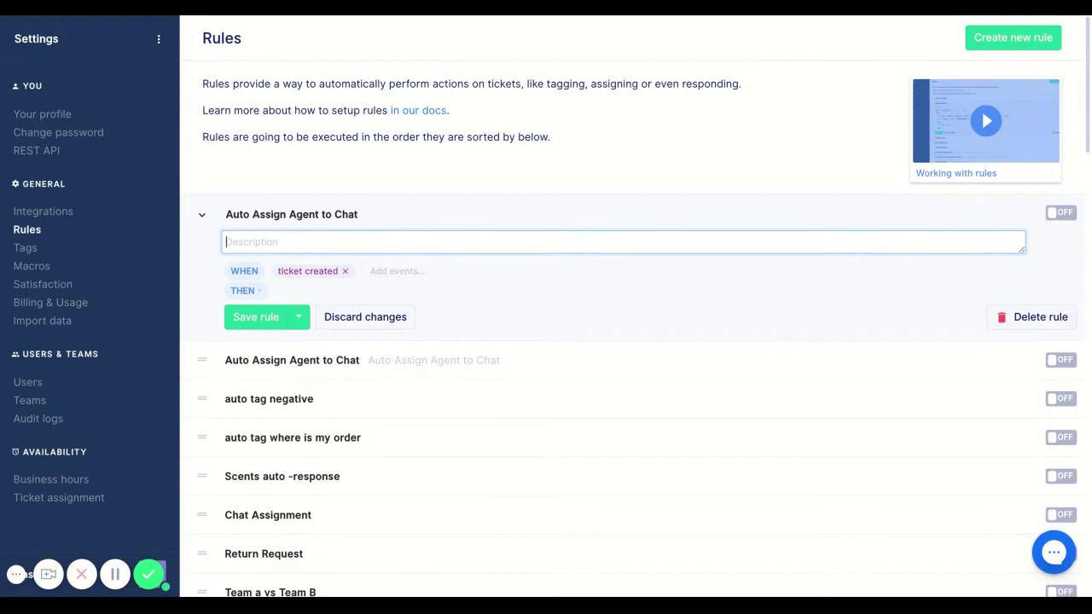
left_click(246, 292)
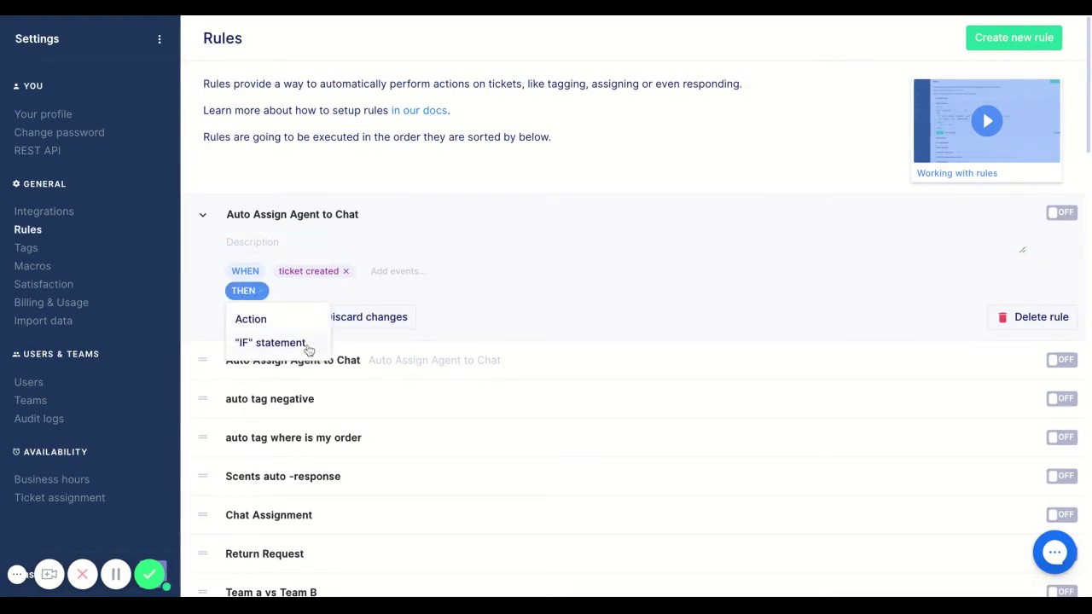
left_click(247, 291)
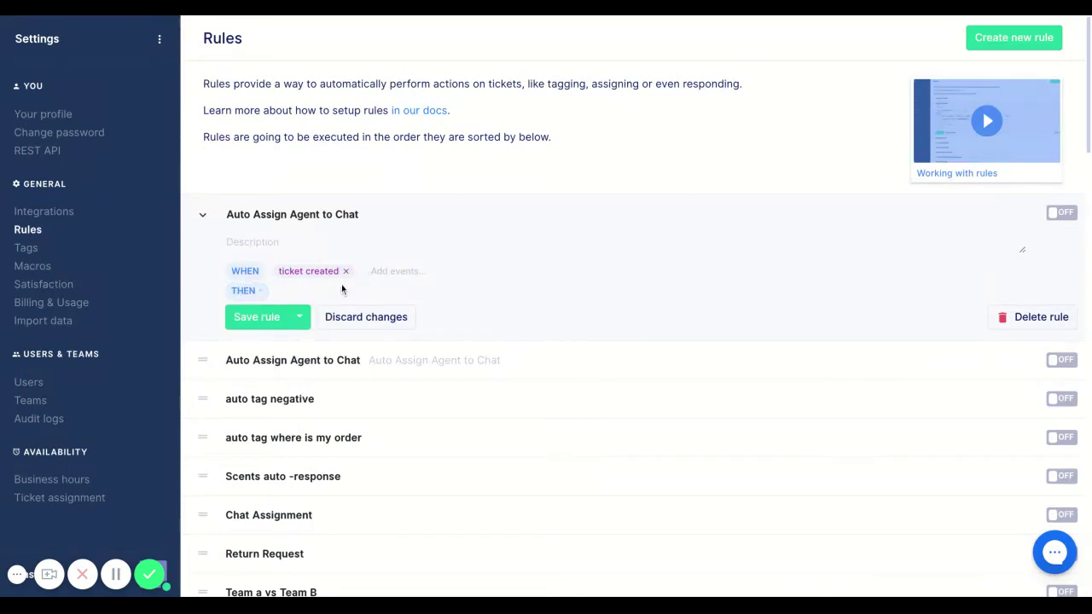
left_click(238, 292)
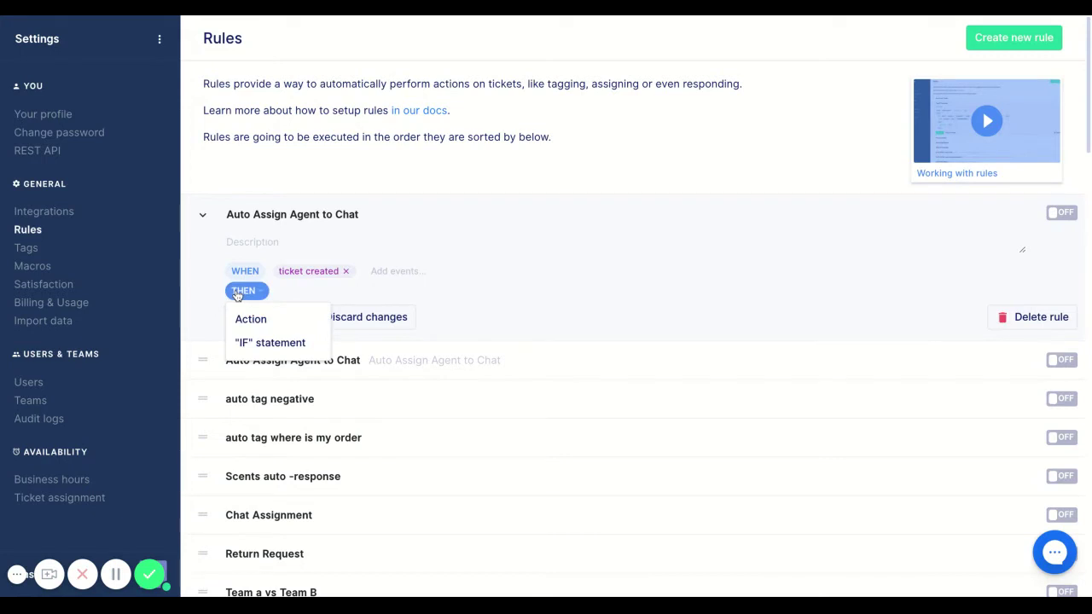
- Add an IF block with an AND condition requiring message from agent is false
left_click(285, 345)
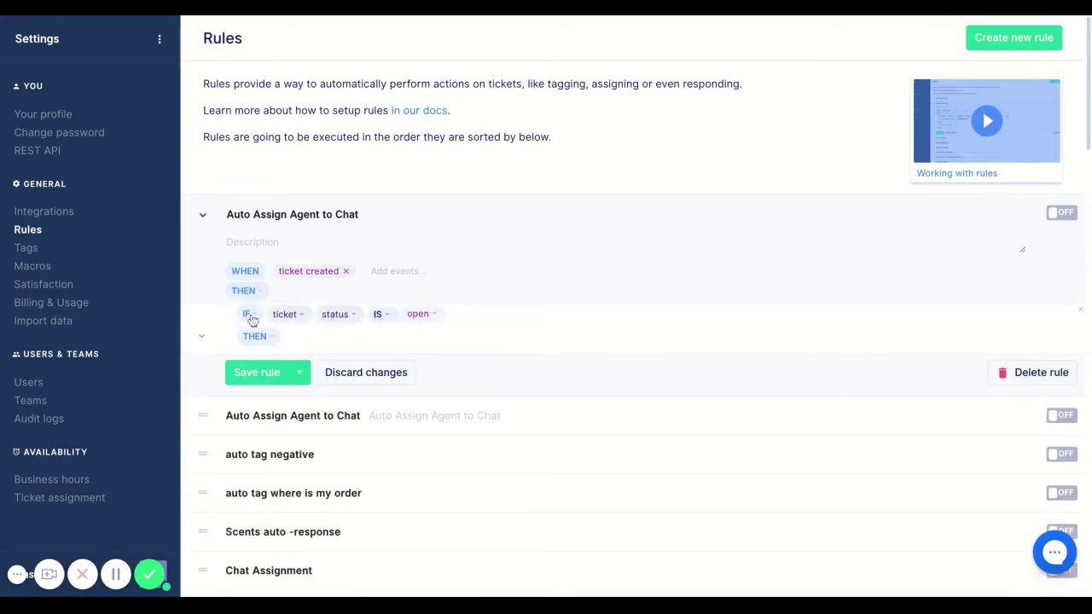
left_click(247, 315)
left_click(290, 344)
left_click(290, 335)
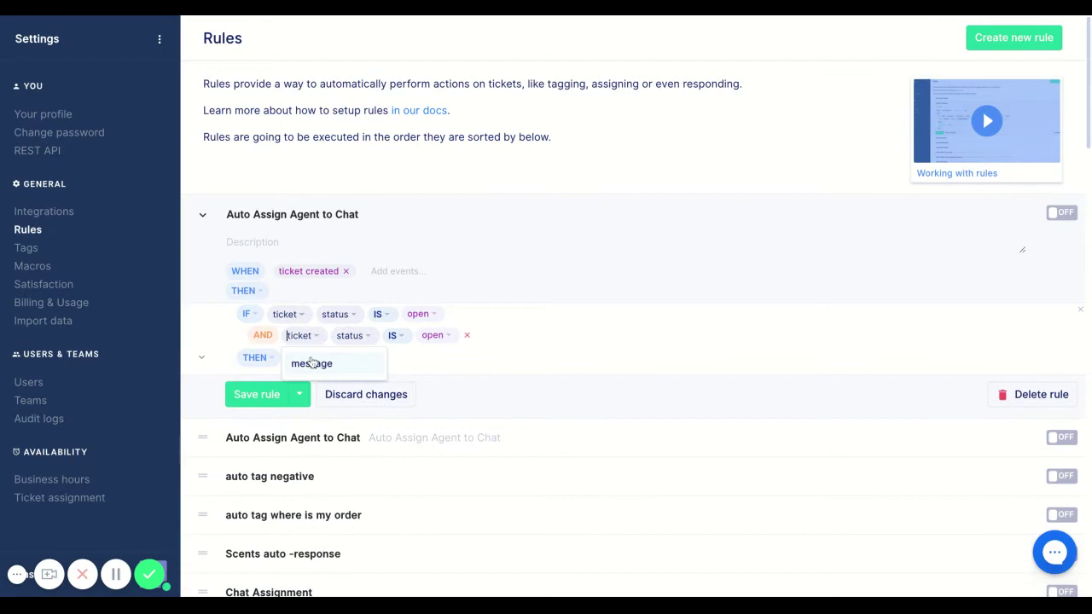
left_click(311, 363)
left_click(360, 335)
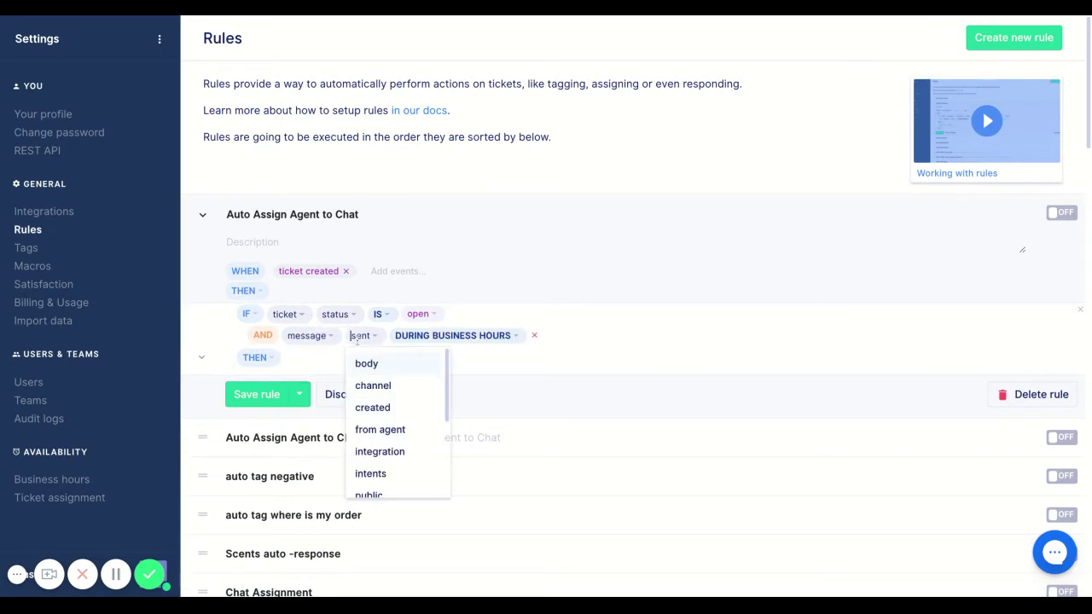
left_click(413, 429)
left_click(466, 335)
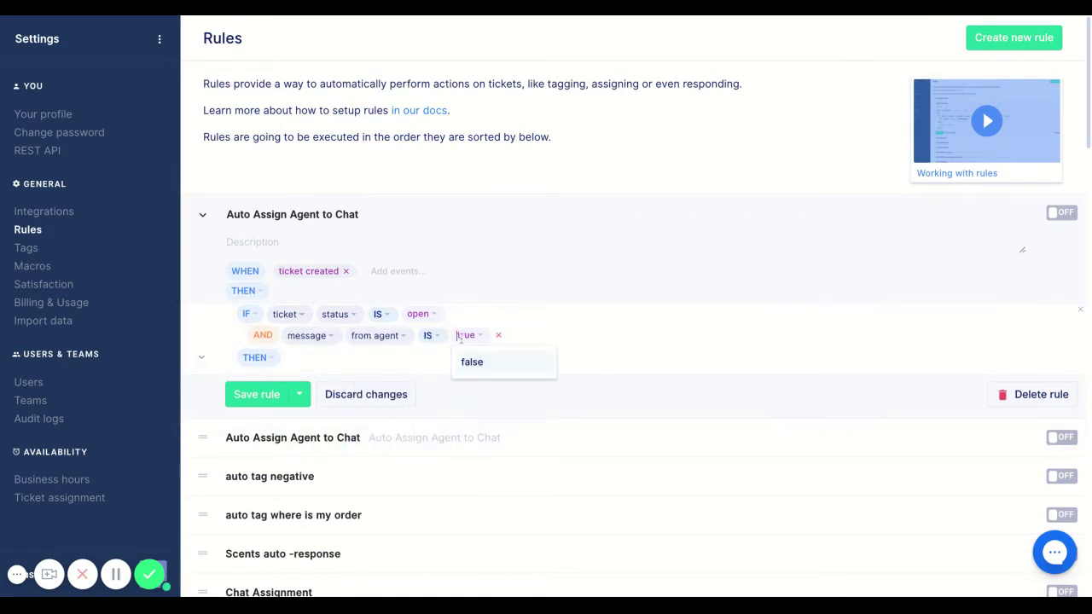
left_click(494, 372)
- Add another AND condition requiring ticket channel is chat
left_click(247, 315)
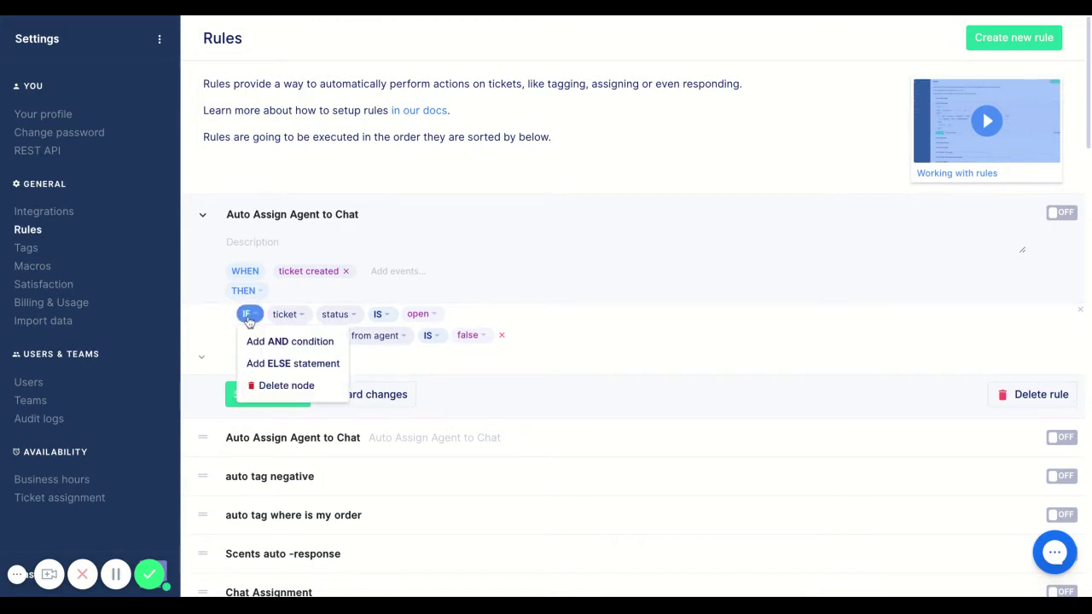
left_click(256, 341)
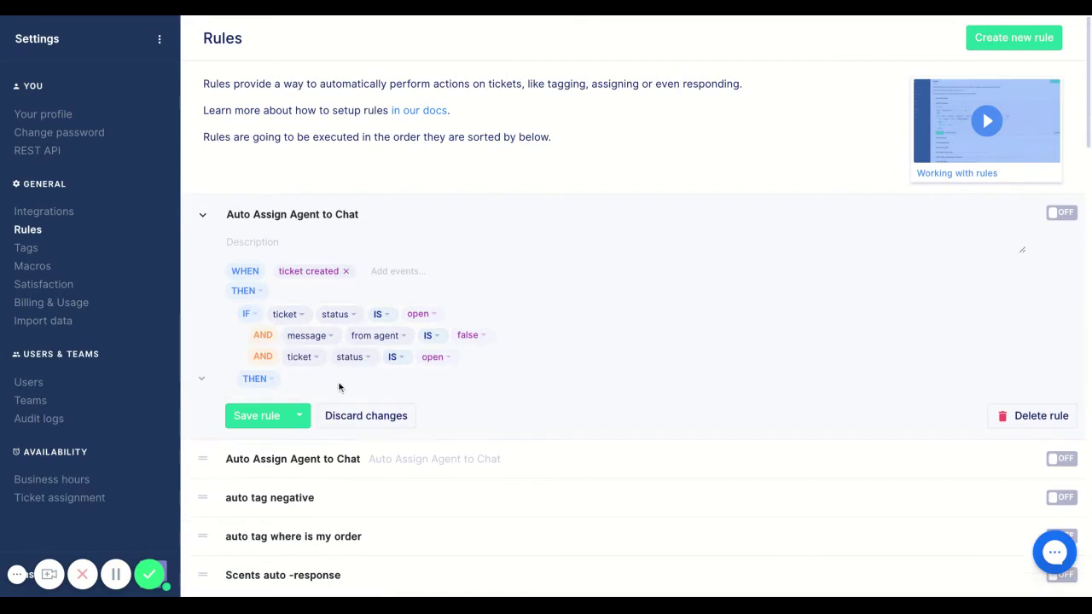
left_click(301, 356)
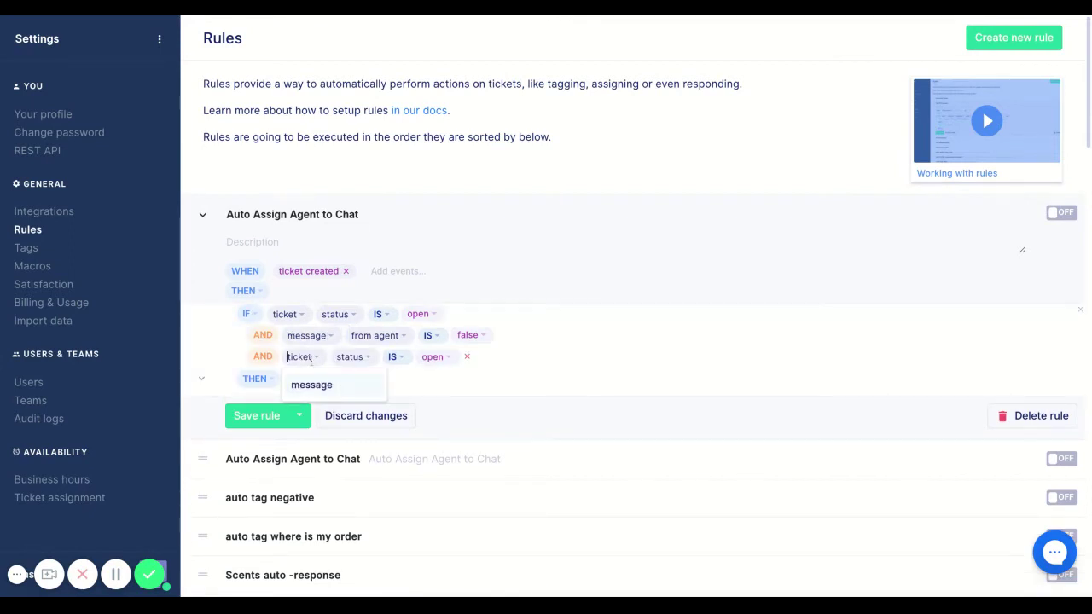
left_click(350, 357)
left_click(375, 435)
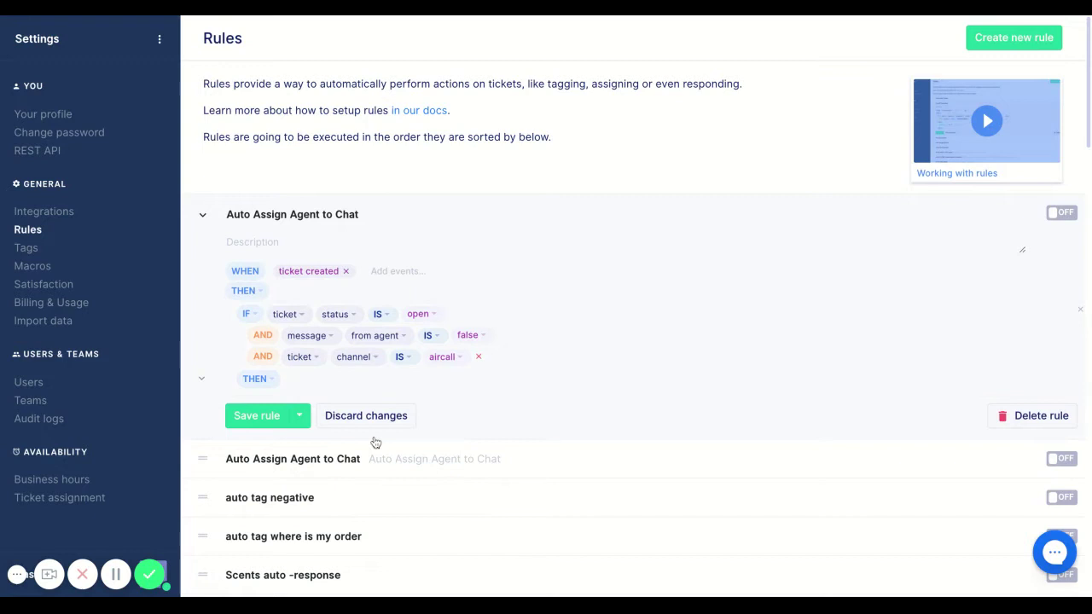
left_click(443, 356)
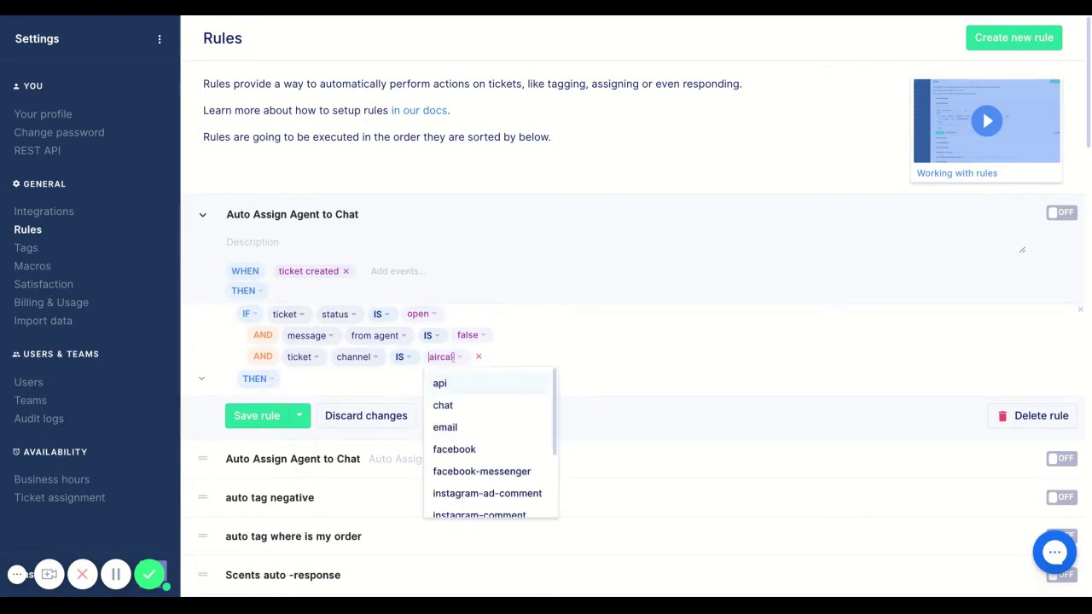
left_click(474, 413)
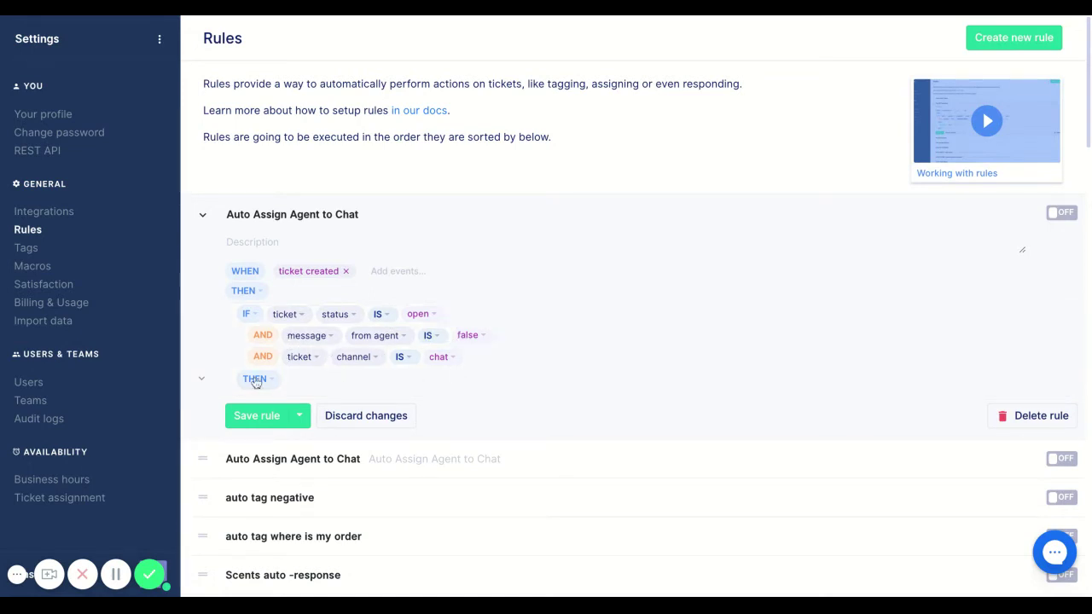
- Add a THEN Assign agent action set to the chosen support agent, found by name search
left_click(255, 381)
left_click(281, 407)
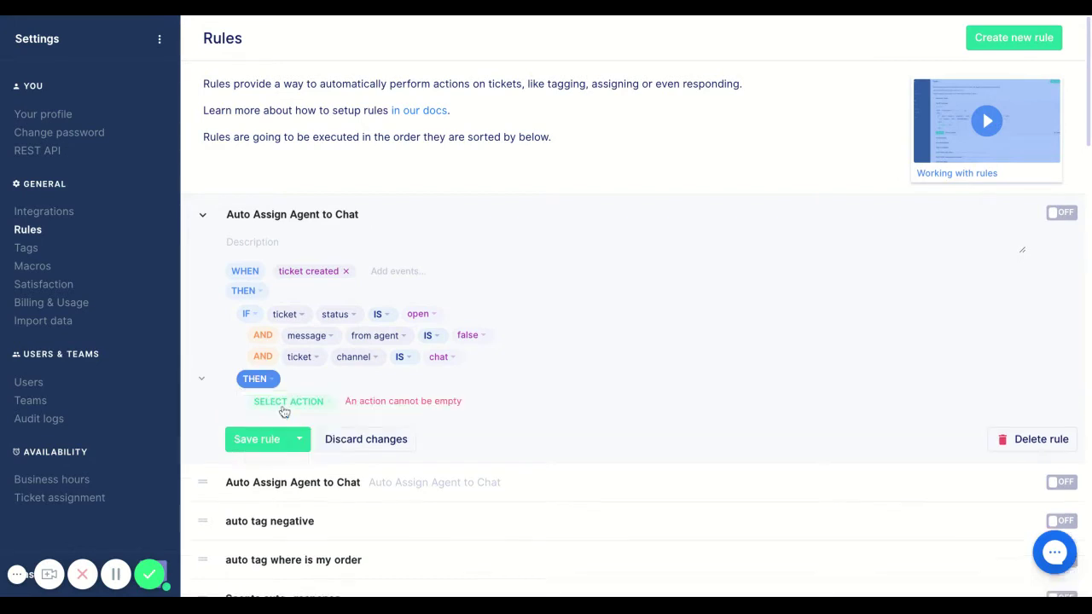
left_click(285, 411)
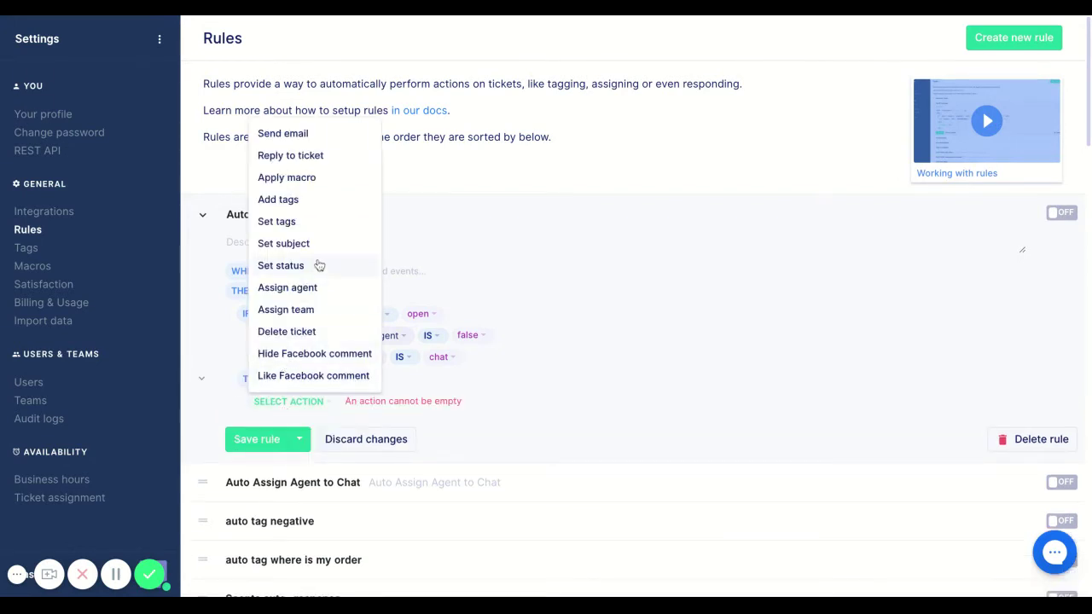
left_click(334, 288)
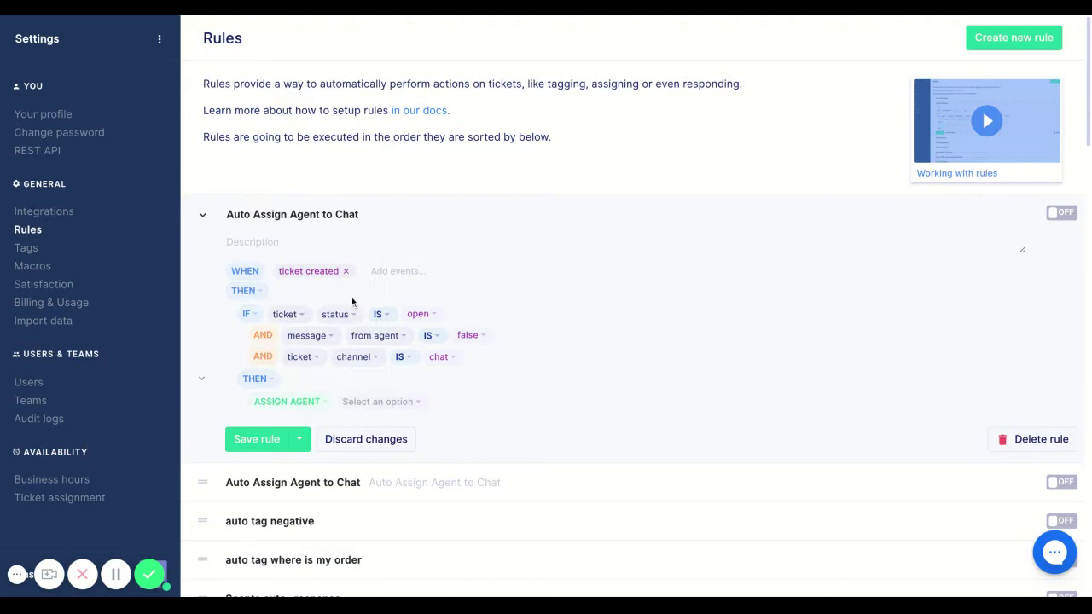
left_click(372, 401)
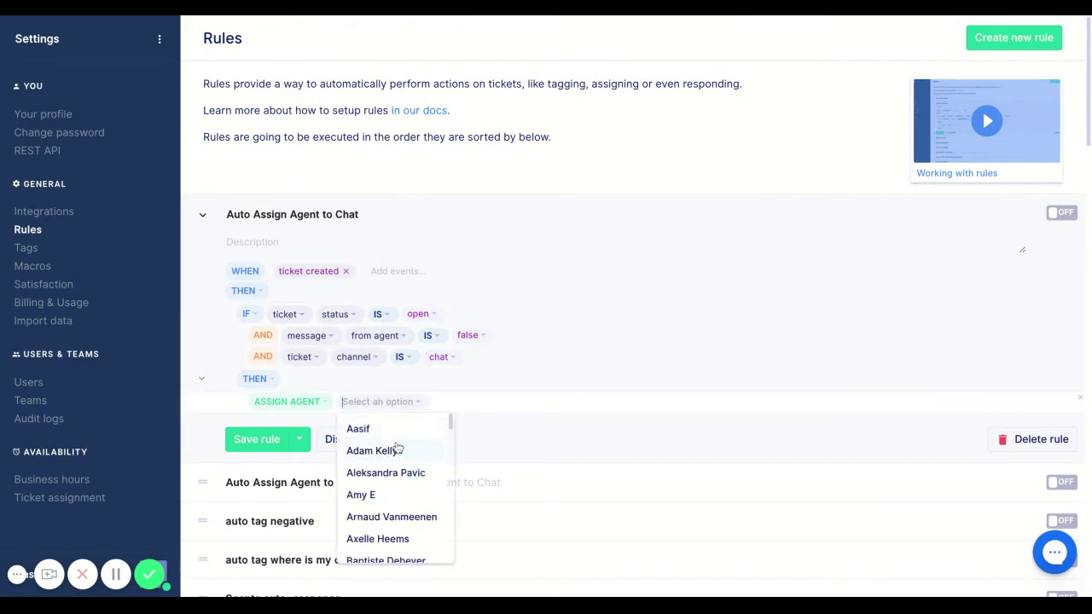
type("jes")
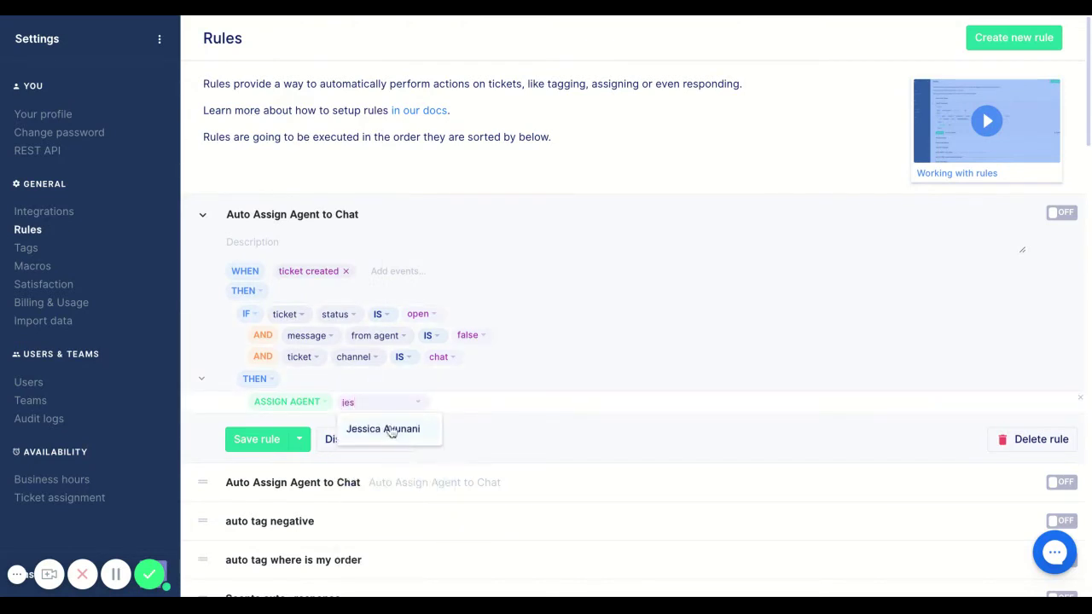
left_click(390, 431)
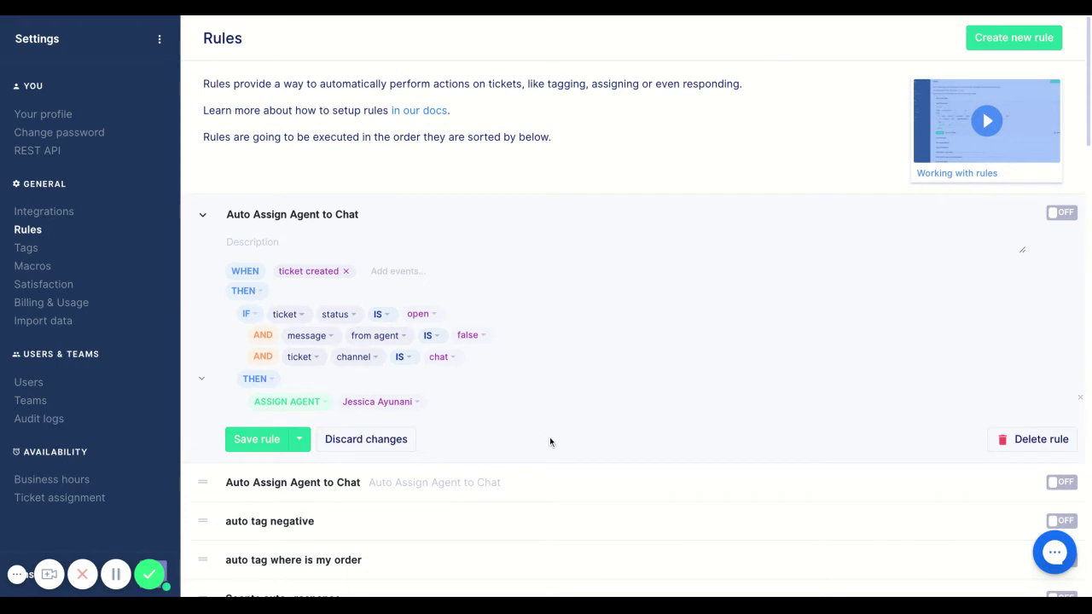
- Save the Auto Assign Agent to Chat rule
left_click(257, 440)
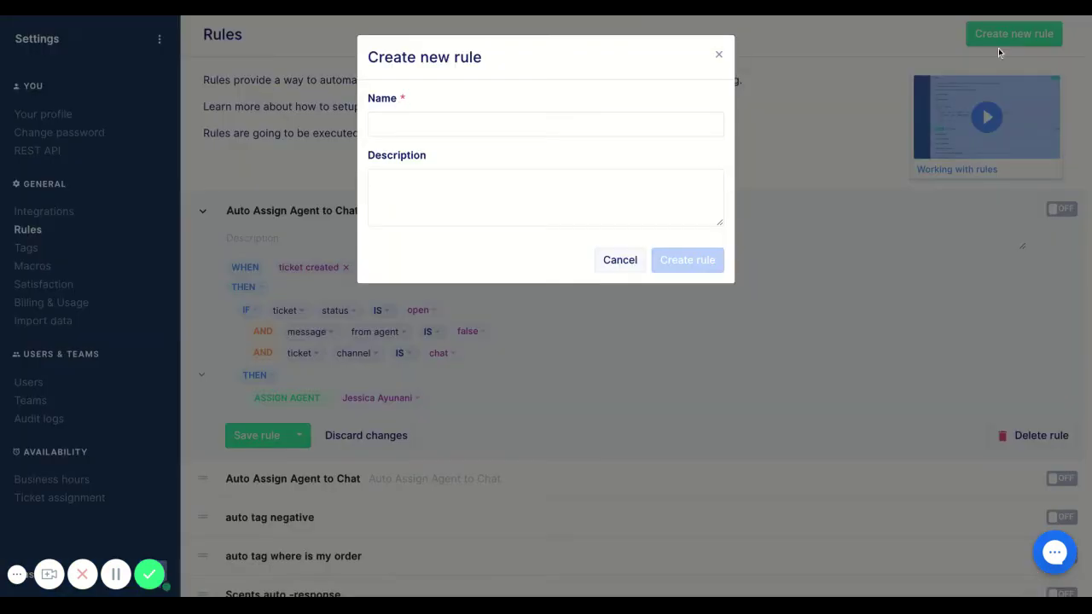
- Start a second rule named 'Auto-Tag/Close Social media' described as 'For when @ their friends'
left_click(1003, 35)
left_click(512, 132)
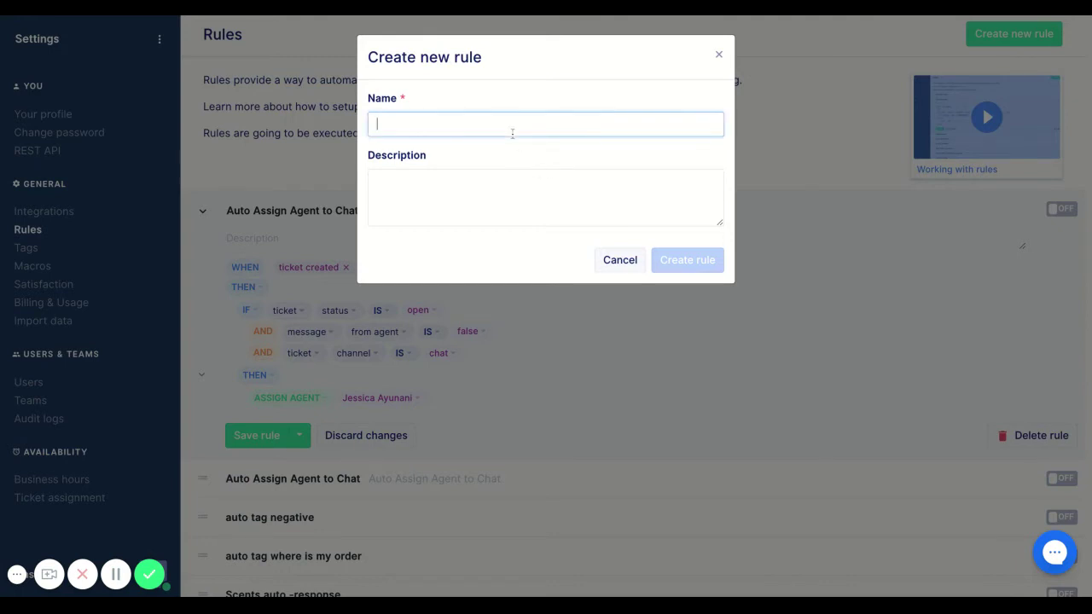
type("Auto")
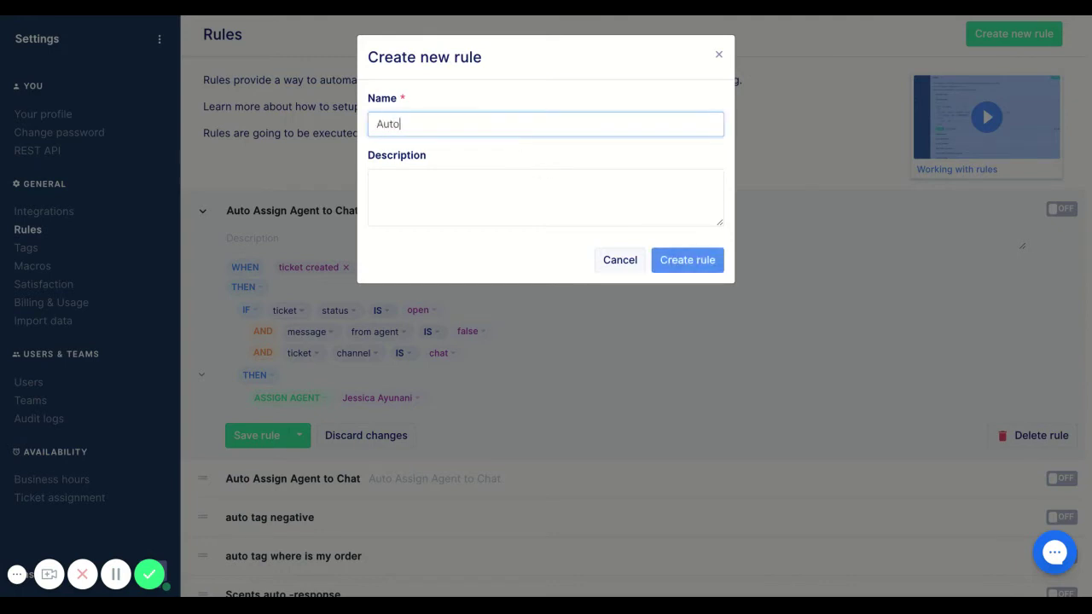
type("-Tag/Close Social media")
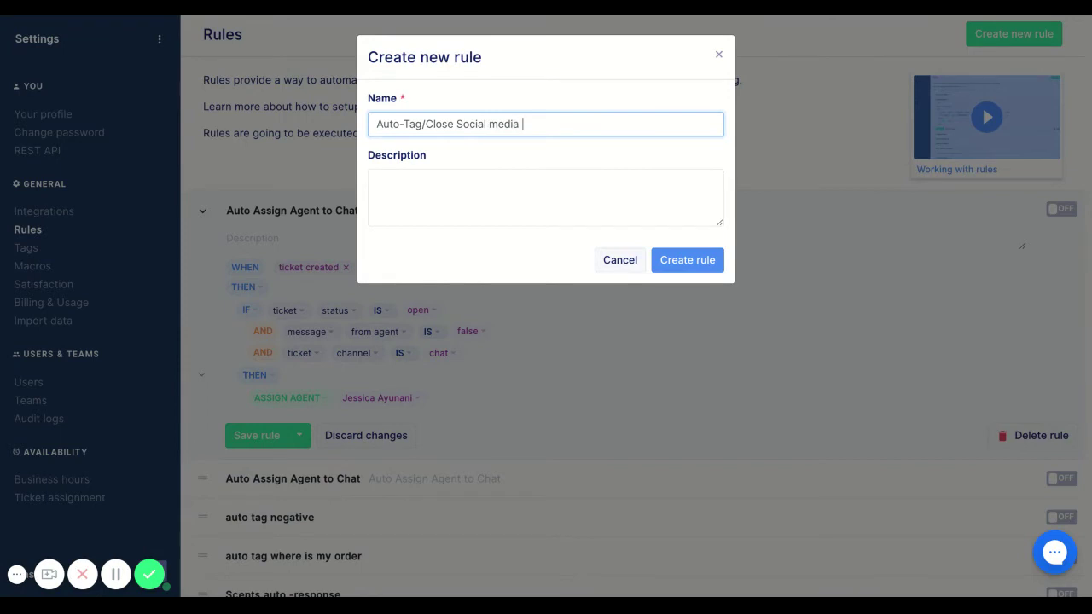
key("Tab")
type("For a")
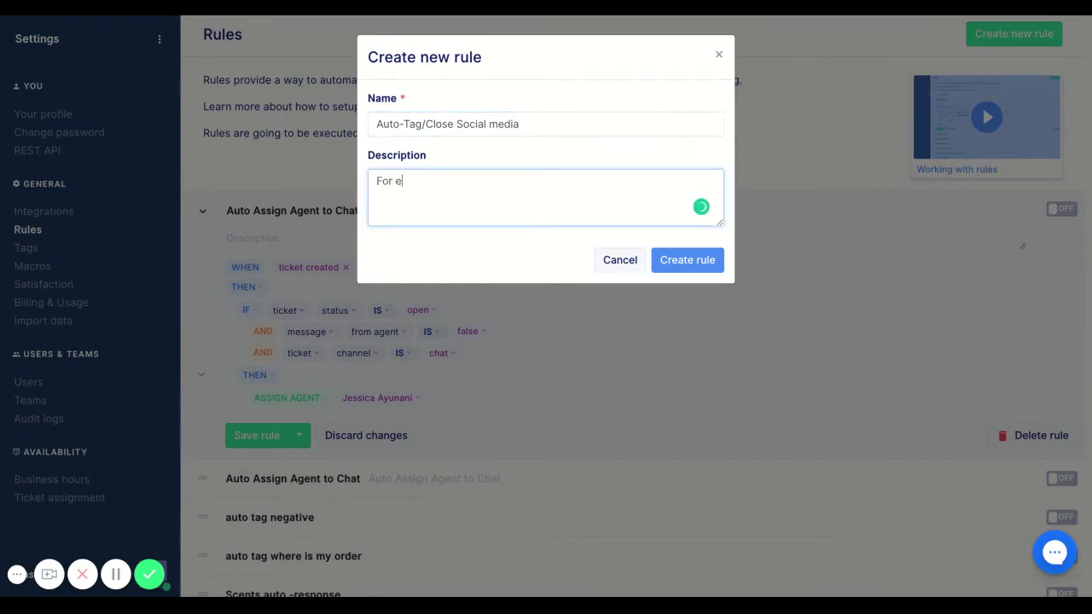
key("BackSpace")
key("BackSpace")
type("when @ their friends")
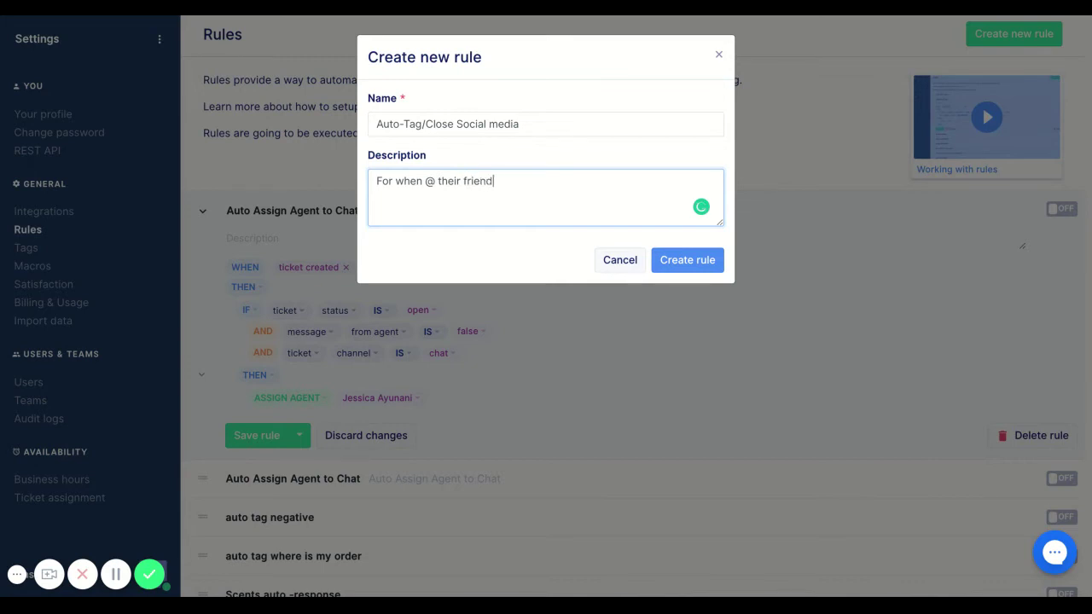
- Create the rule and add an IF block with message from agent is false
left_click(690, 261)
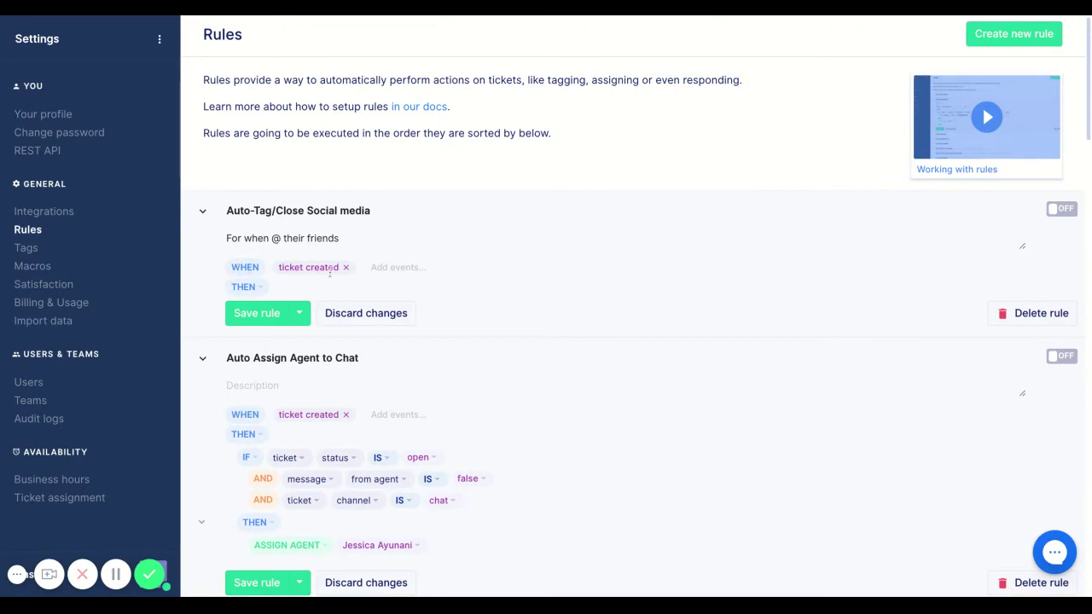
left_click(243, 288)
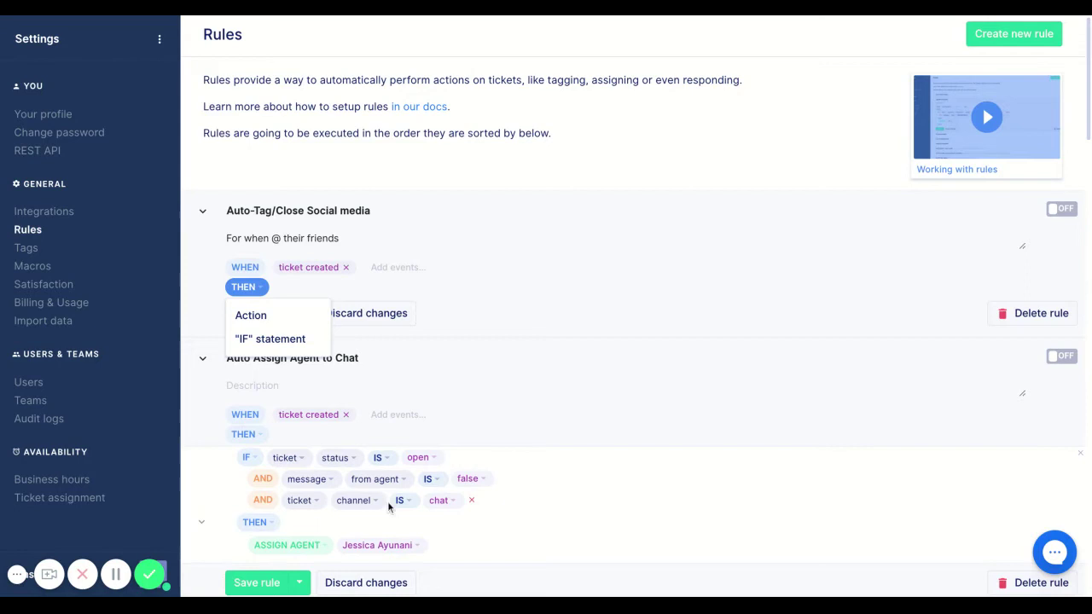
left_click(242, 288)
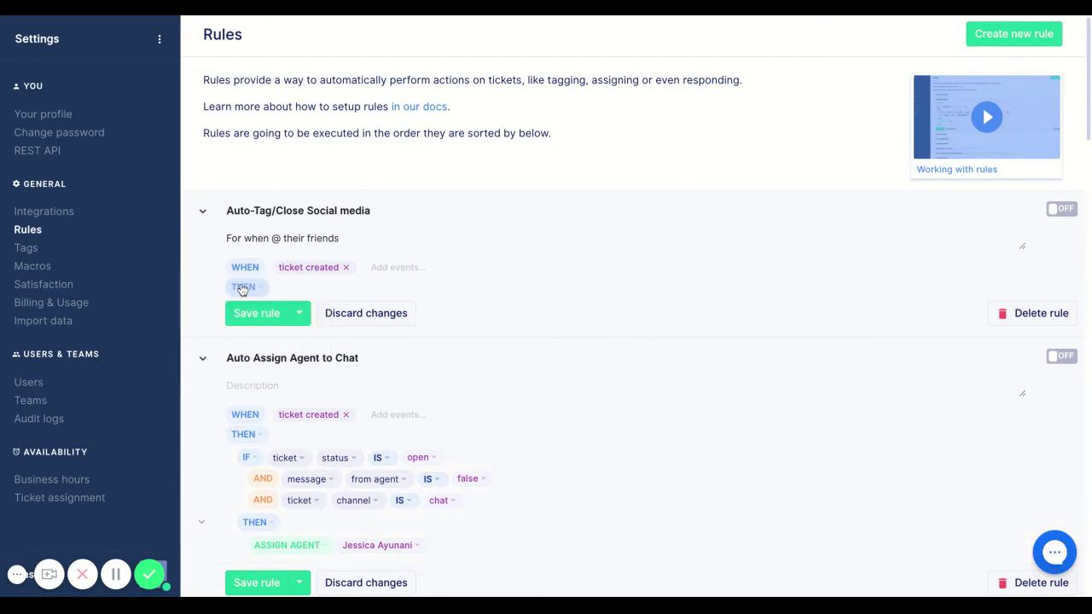
left_click(242, 288)
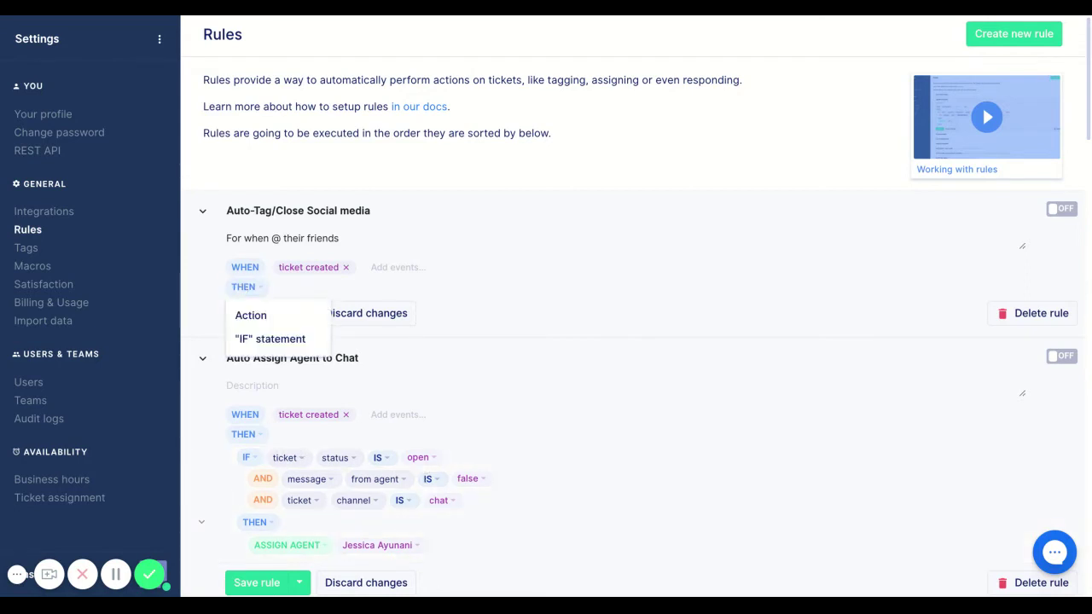
left_click(293, 341)
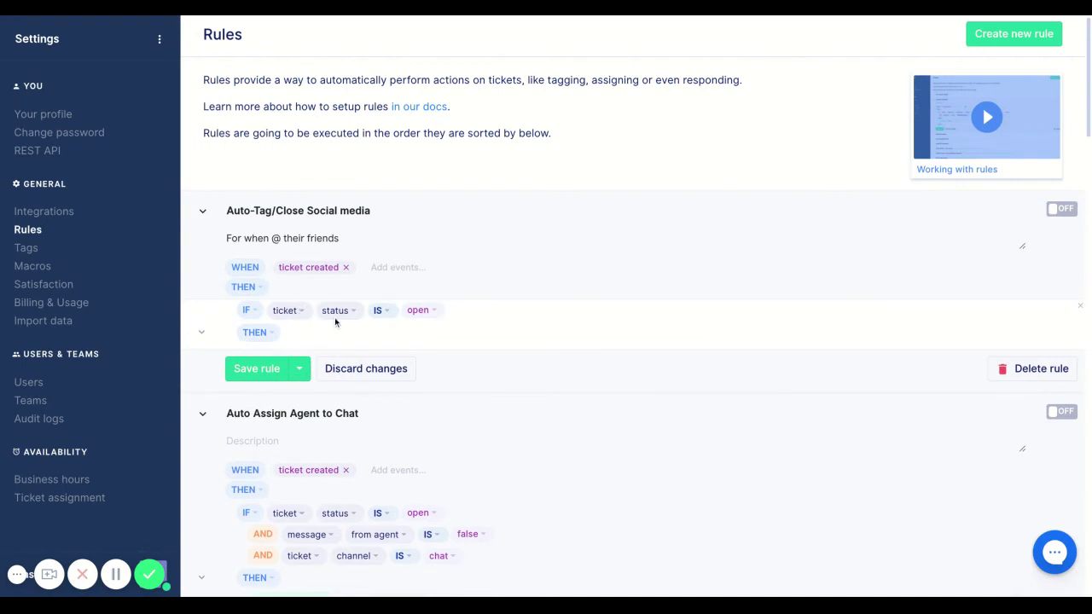
left_click(256, 313)
left_click(293, 338)
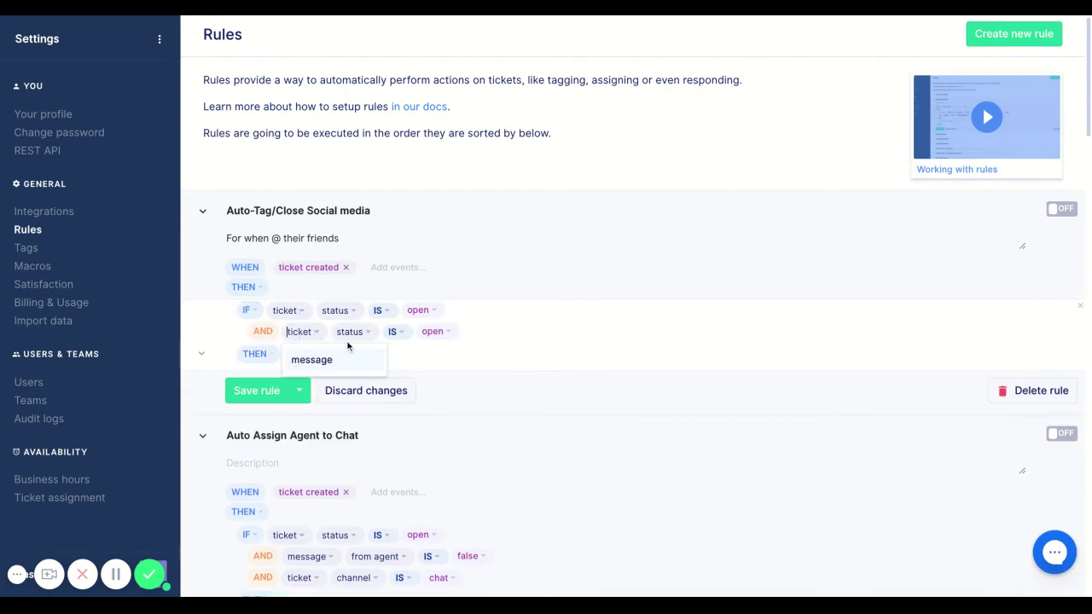
left_click(322, 365)
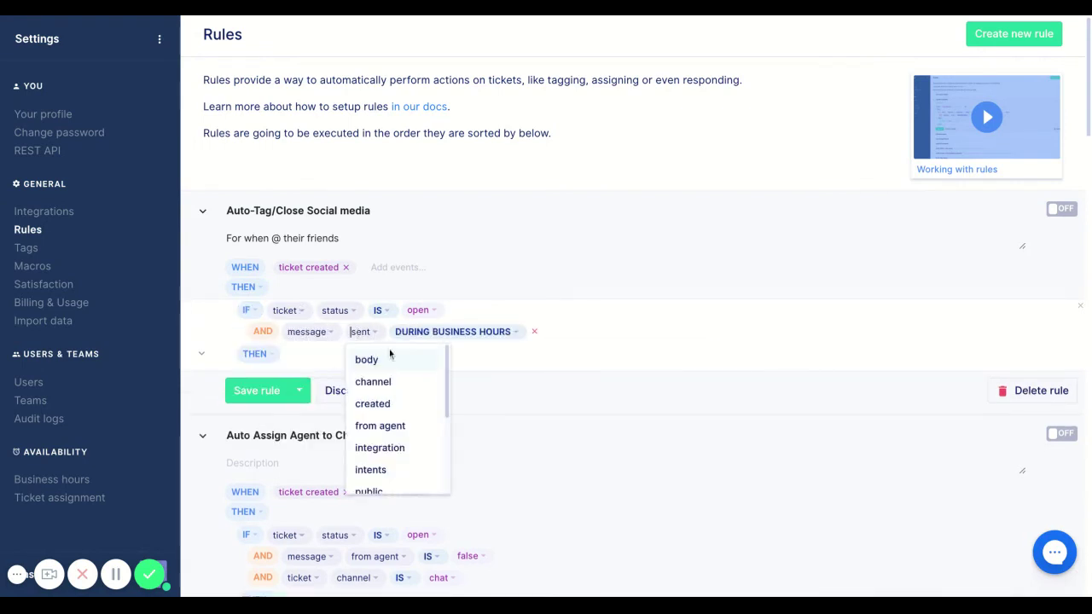
left_click(415, 427)
left_click(505, 366)
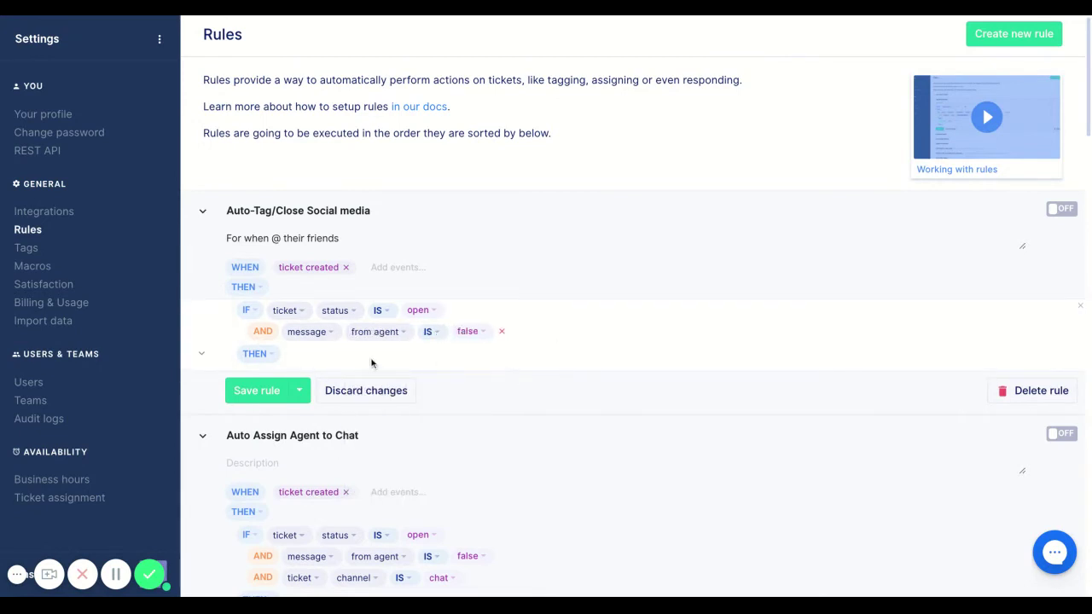
- Add a third AND condition, initially based on the ticket channel
left_click(246, 311)
left_click(303, 343)
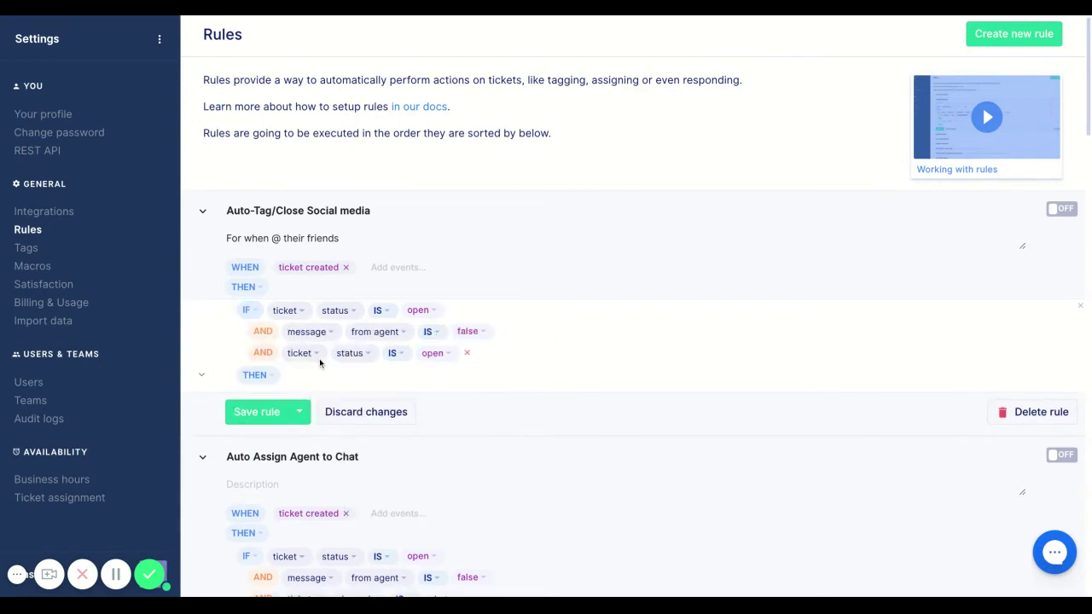
scroll(315, 362, "down", 2)
left_click(298, 249)
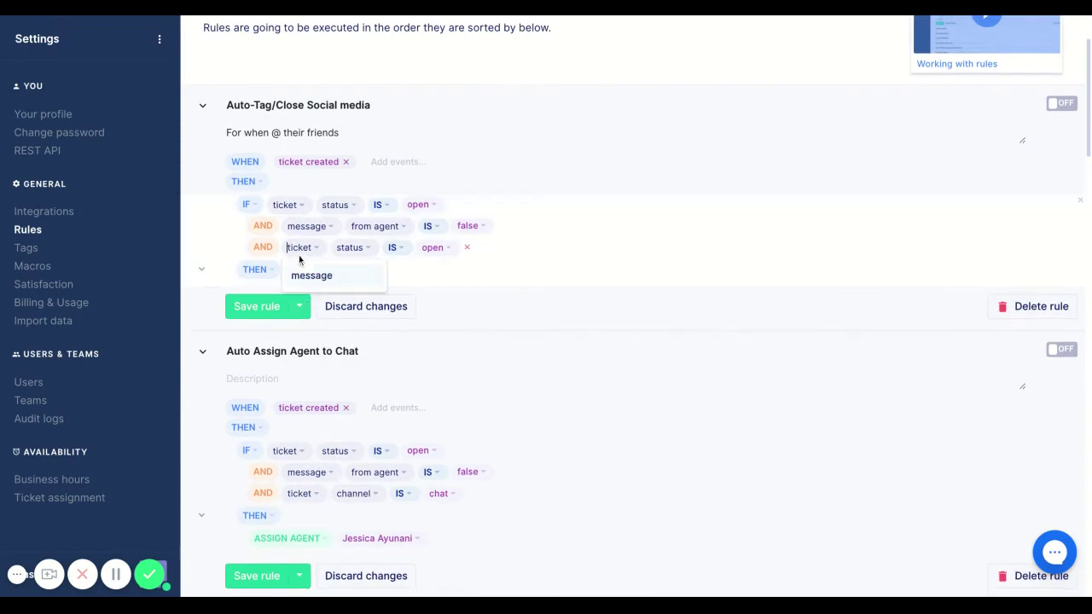
left_click(354, 247)
scroll(390, 310, "down", 4)
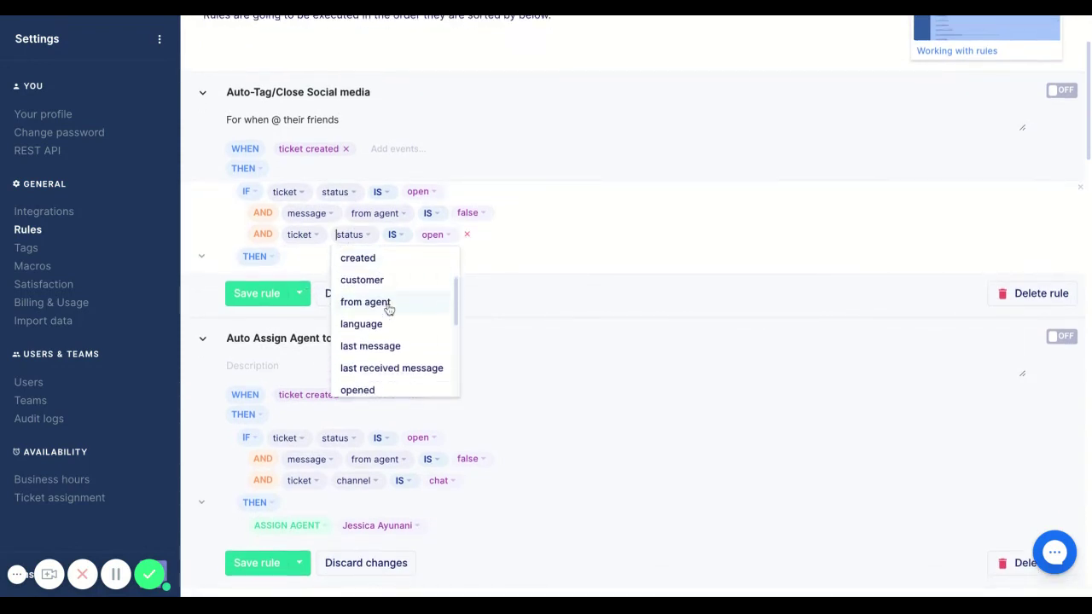
scroll(390, 309, "down", 3)
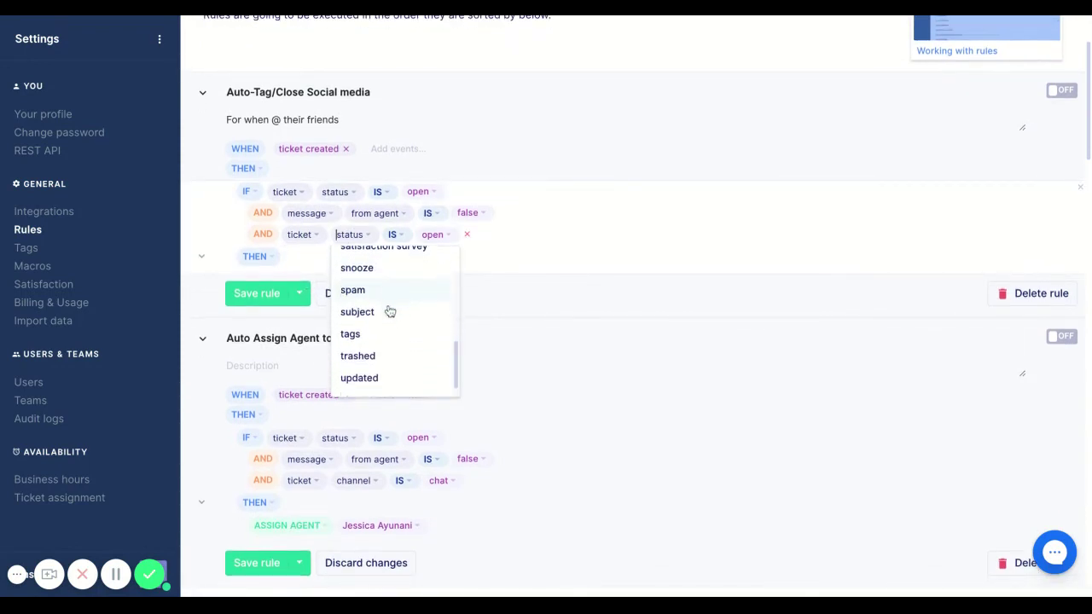
scroll(389, 312, "up", 7)
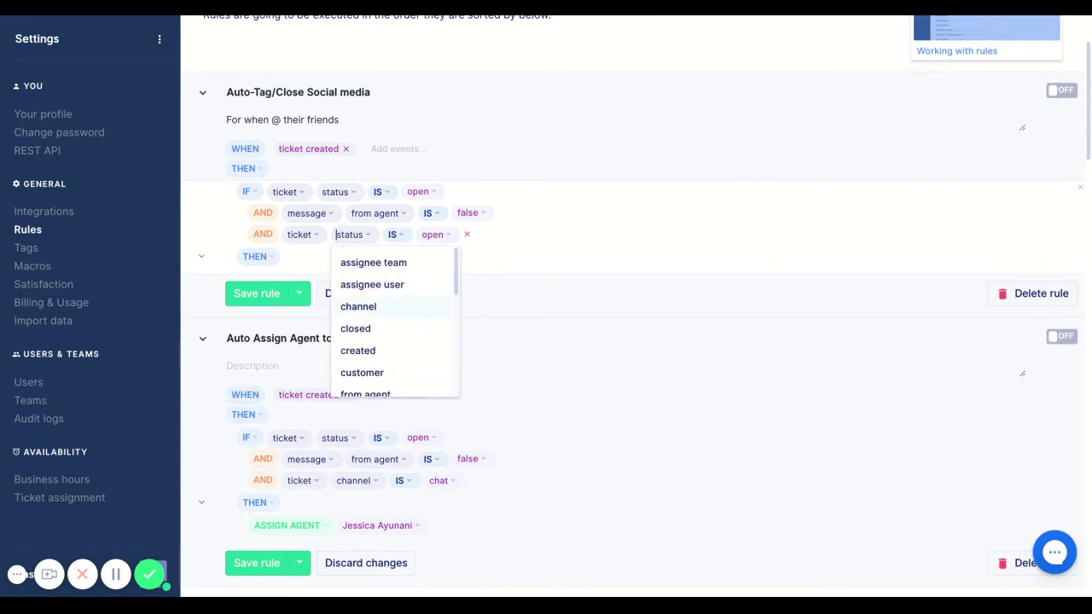
left_click(388, 309)
left_click(432, 238)
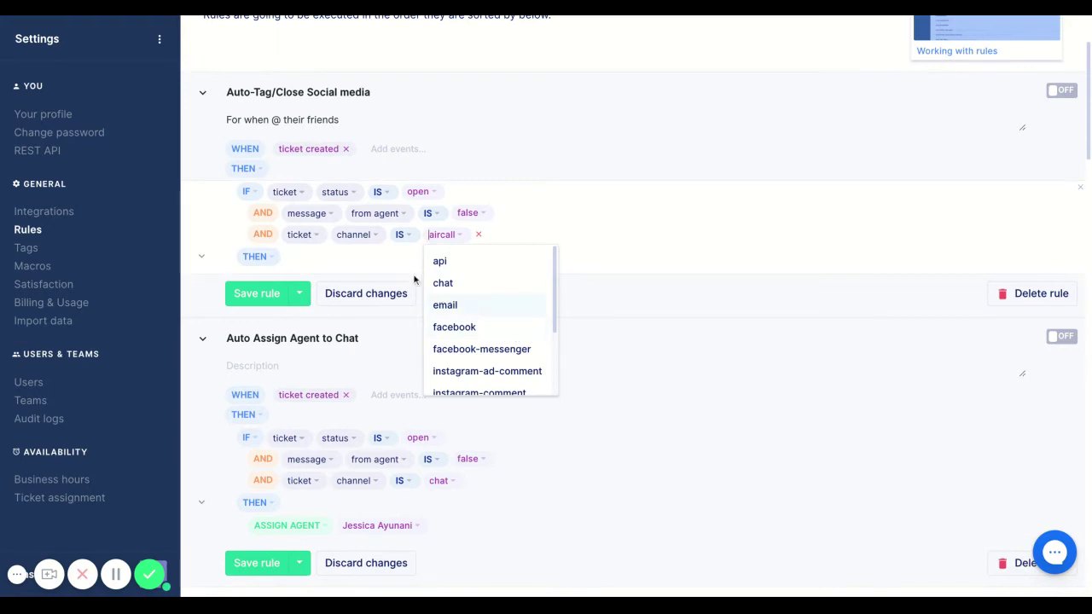
- Change the third condition to message integration is Artemis Athletix
left_click(312, 236)
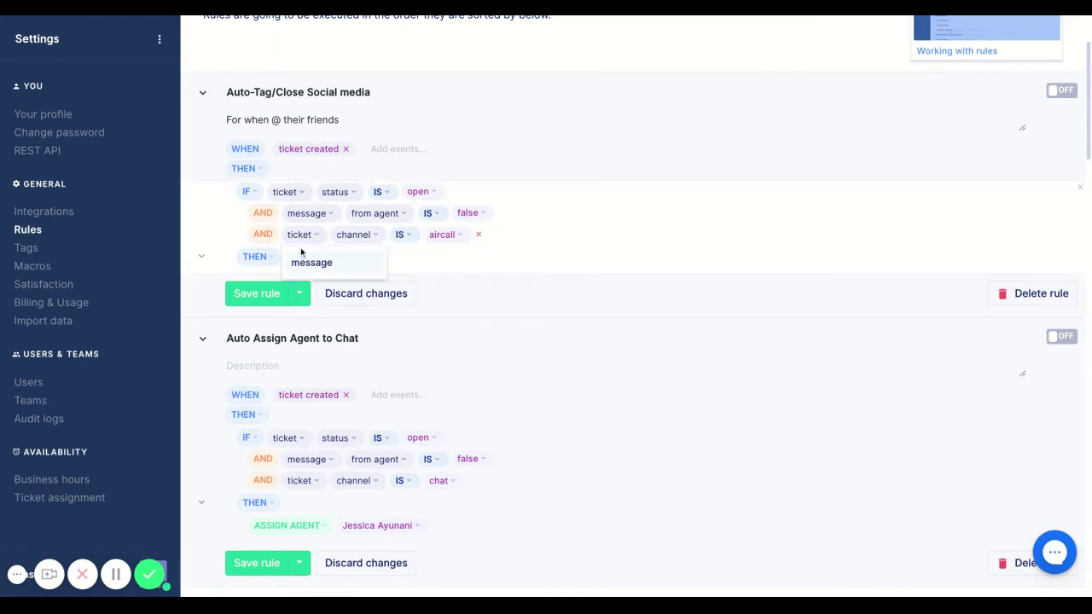
left_click(343, 235)
left_click(300, 235)
left_click(312, 262)
left_click(360, 235)
left_click(418, 349)
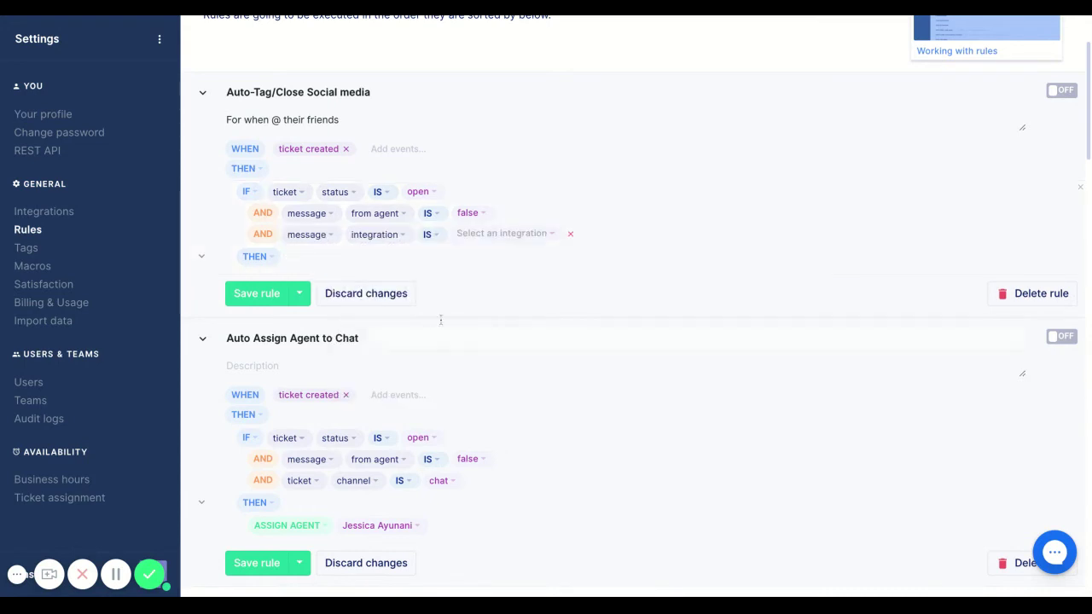
left_click(513, 233)
scroll(559, 297, "down", 4)
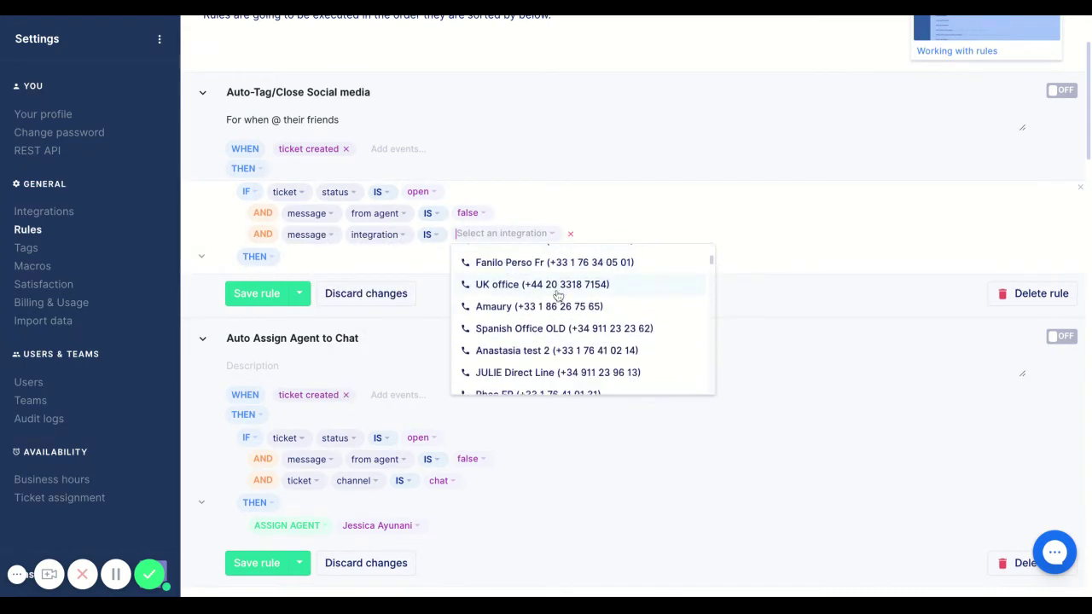
scroll(556, 295, "down", 12)
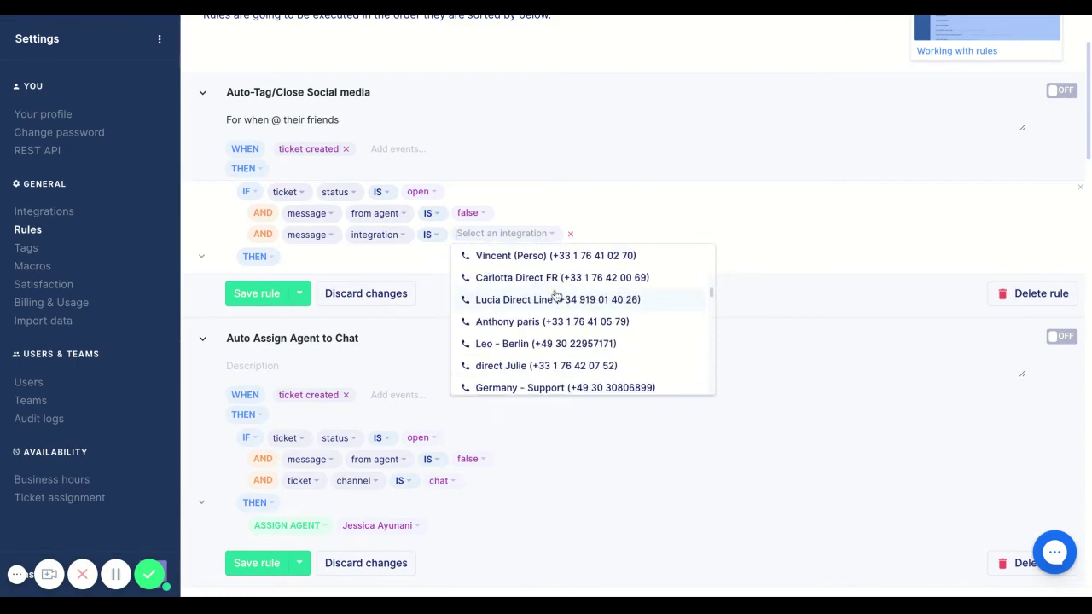
scroll(555, 296, "down", 8)
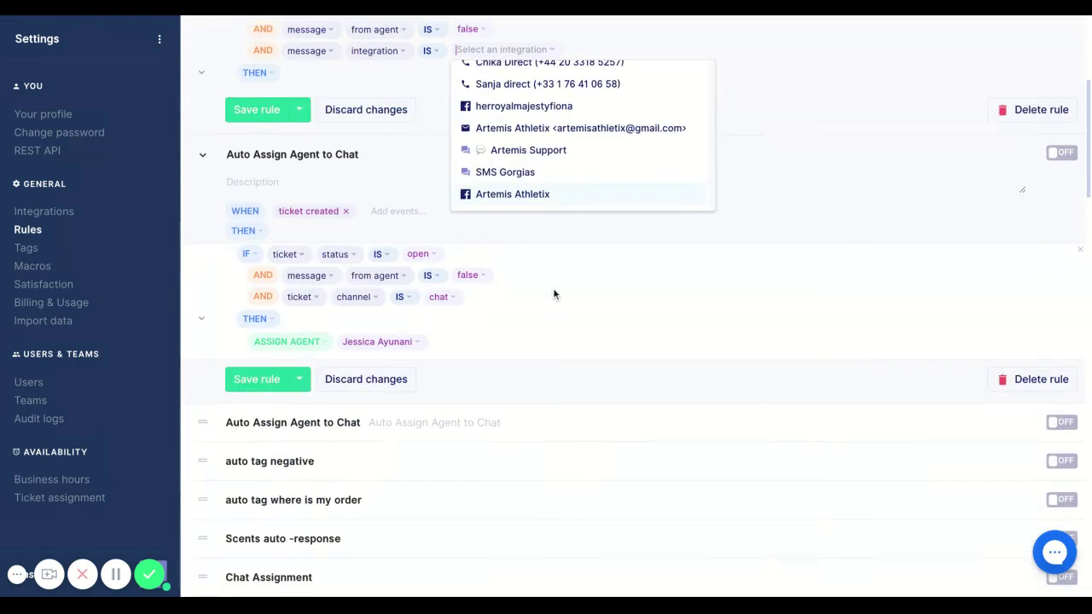
scroll(553, 288, "up", 3)
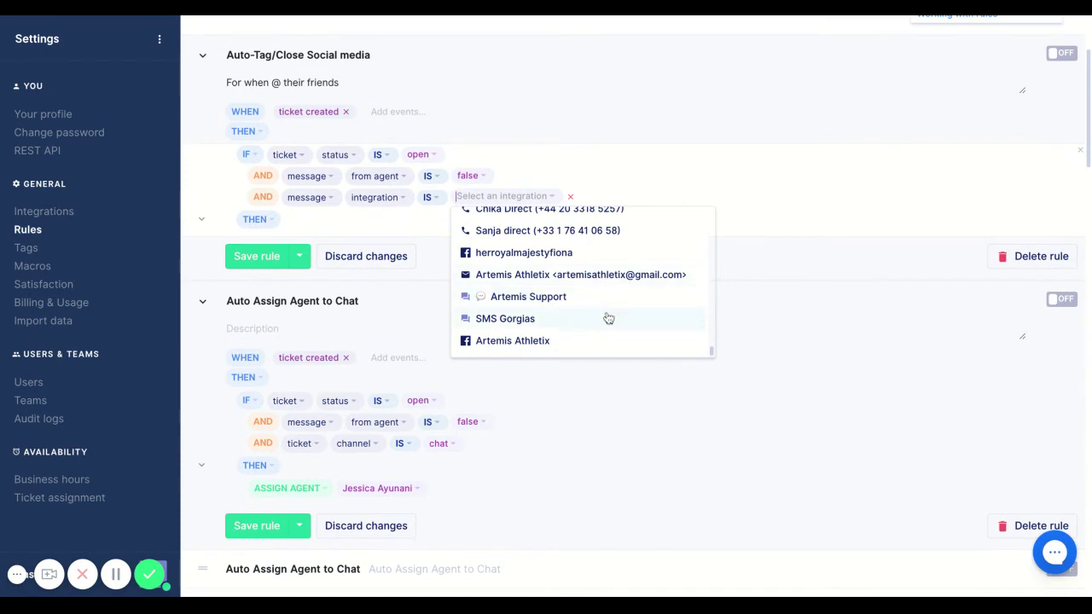
left_click(599, 340)
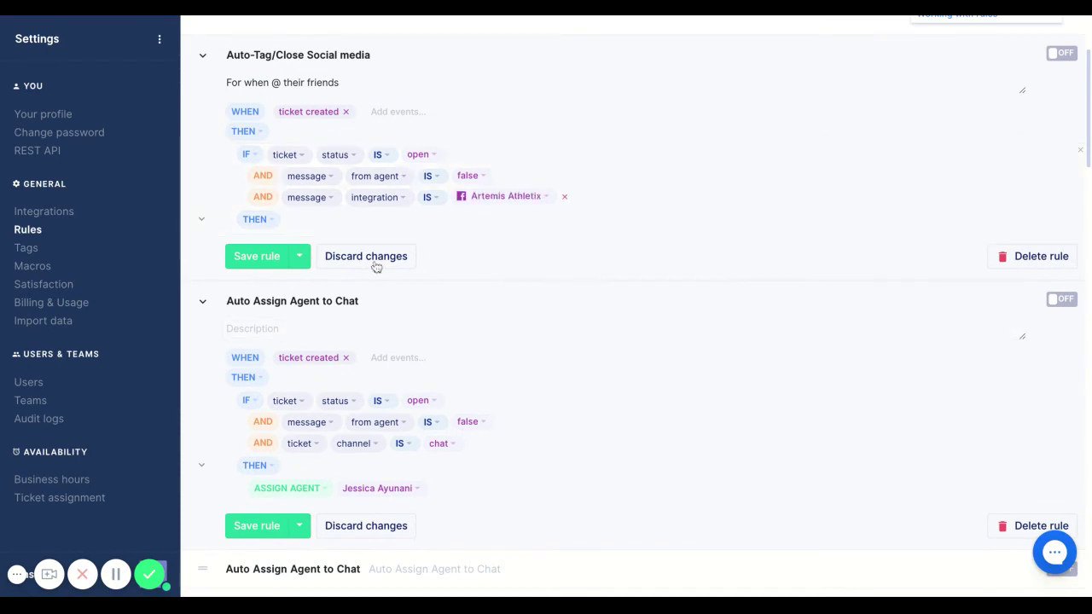
- Add a nested IF requiring message body starts with '@', plus an extra AND condition
left_click(252, 220)
left_click(299, 269)
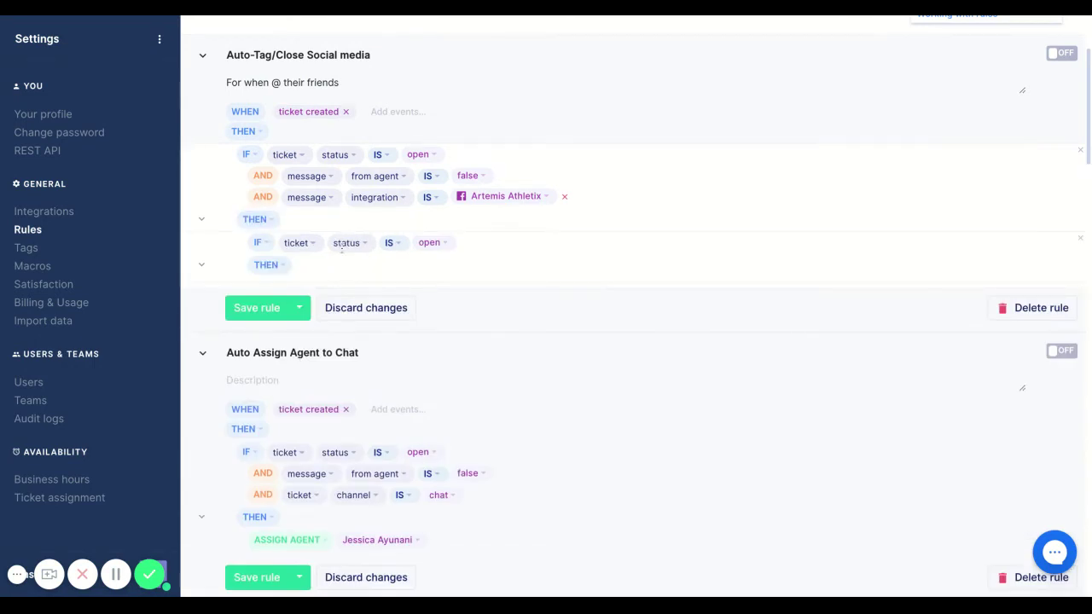
left_click(313, 244)
left_click(324, 268)
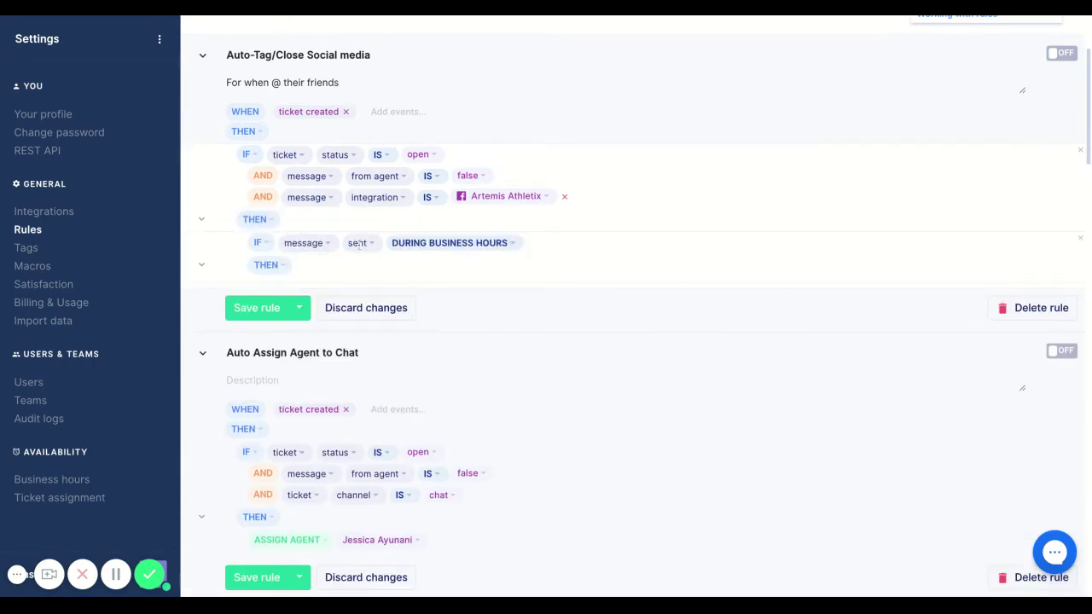
left_click(359, 243)
left_click(361, 271)
left_click(434, 245)
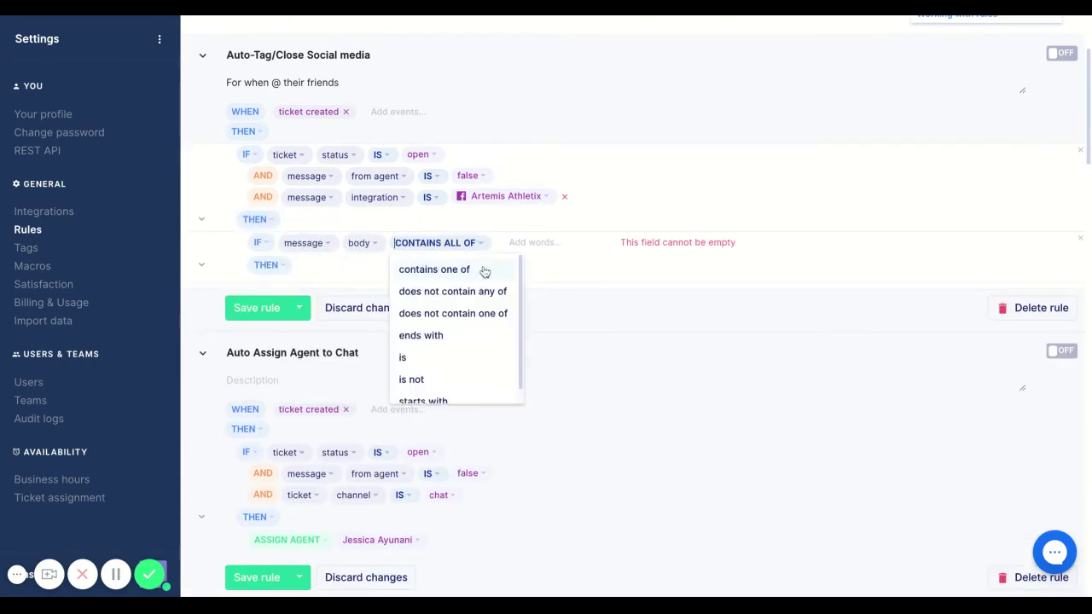
scroll(479, 343, "down", 1)
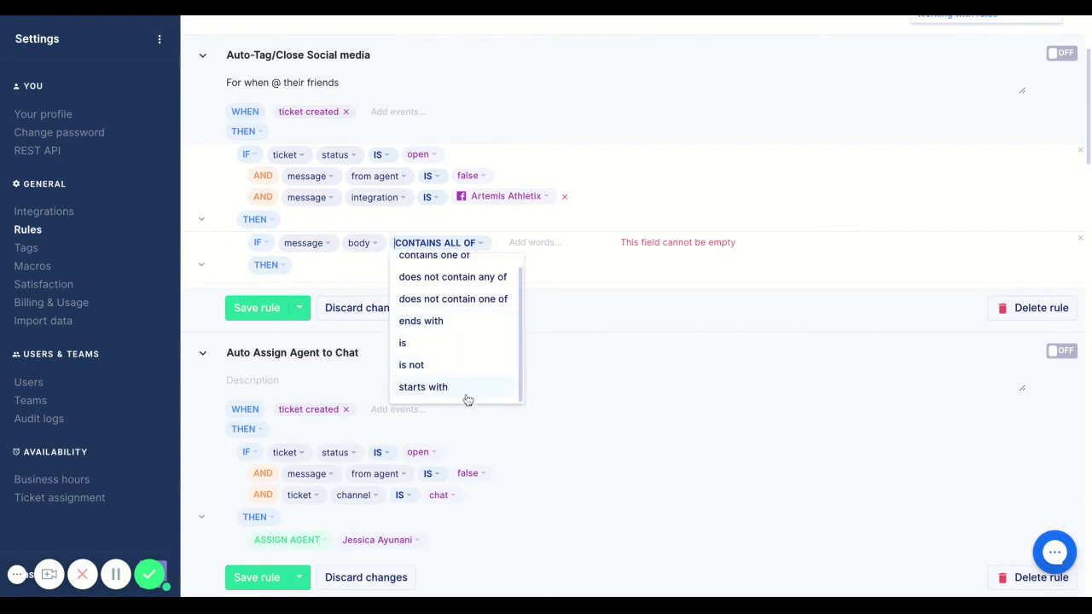
left_click(423, 386)
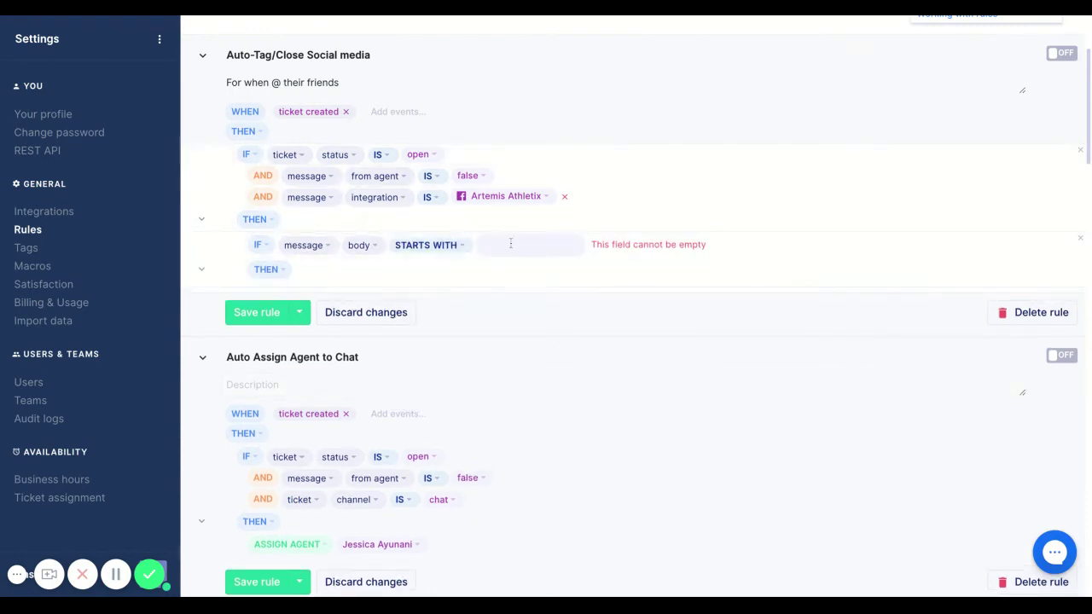
type("@")
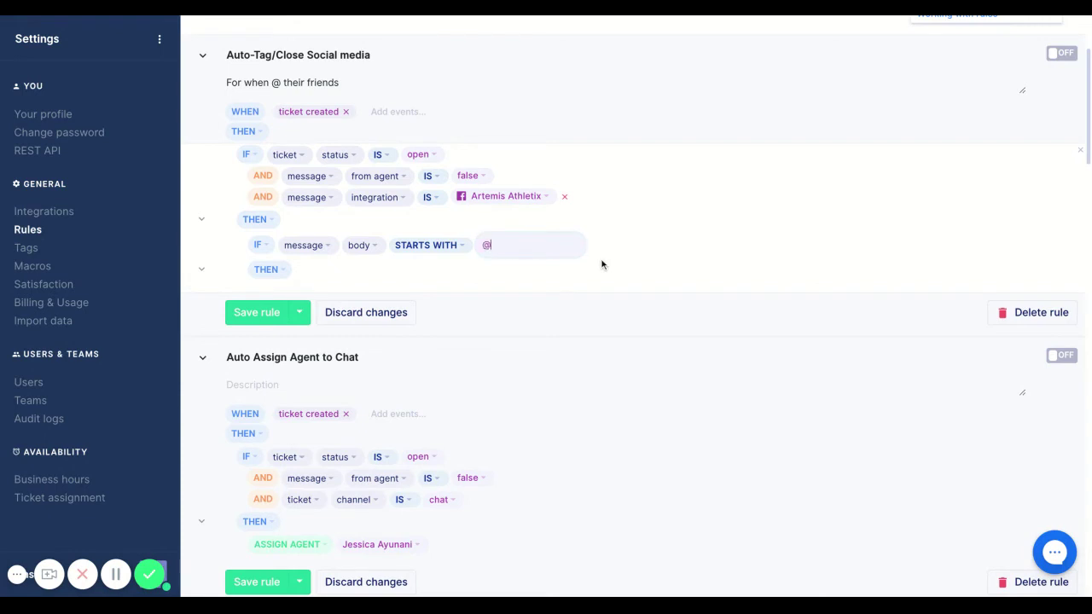
left_click(258, 244)
left_click(300, 273)
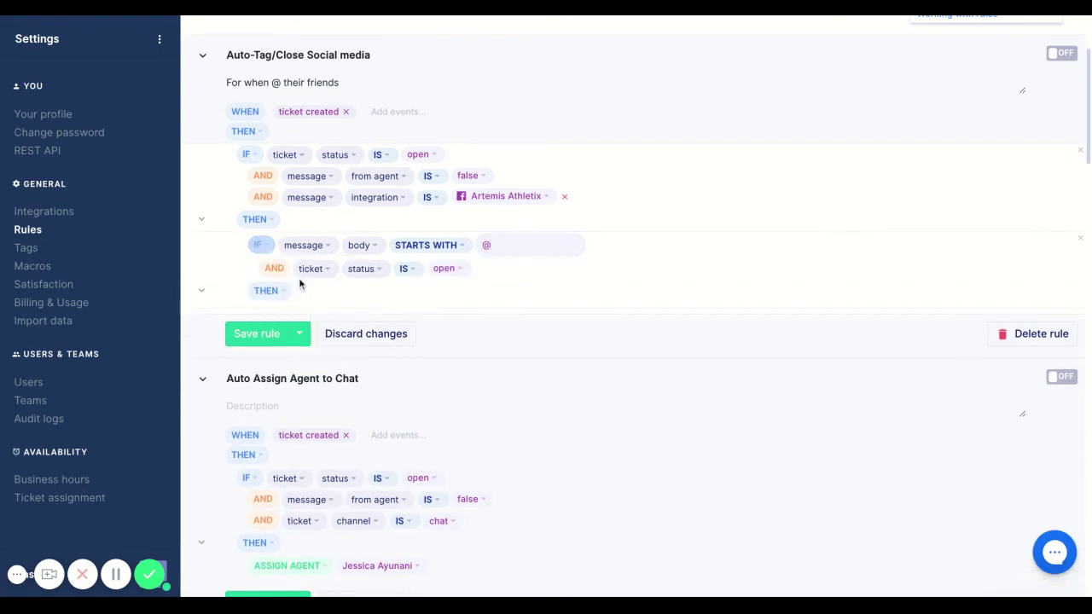
- Switch the new AND condition to ticket tags with DOES NOT CONTAIN ANY OF
left_click(374, 270)
scroll(426, 371, "down", 3)
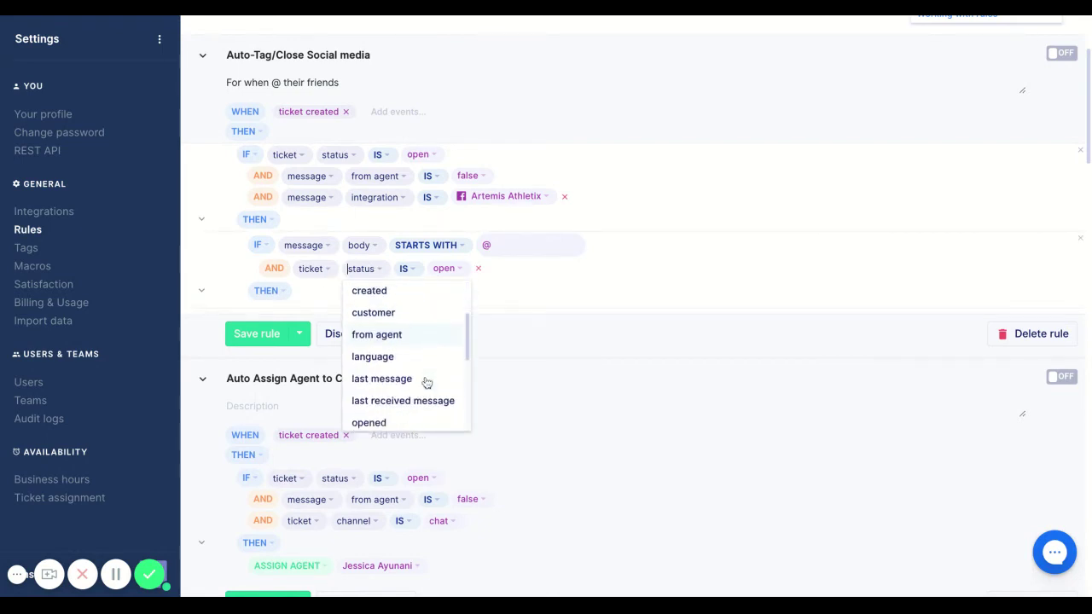
scroll(425, 382, "down", 5)
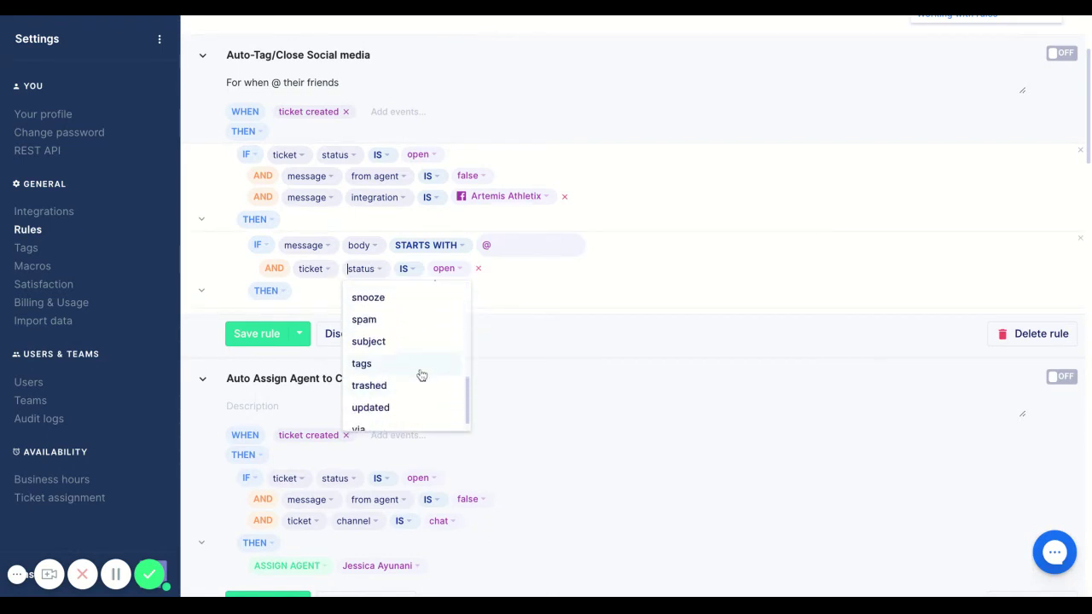
left_click(418, 365)
left_click(418, 269)
left_click(480, 269)
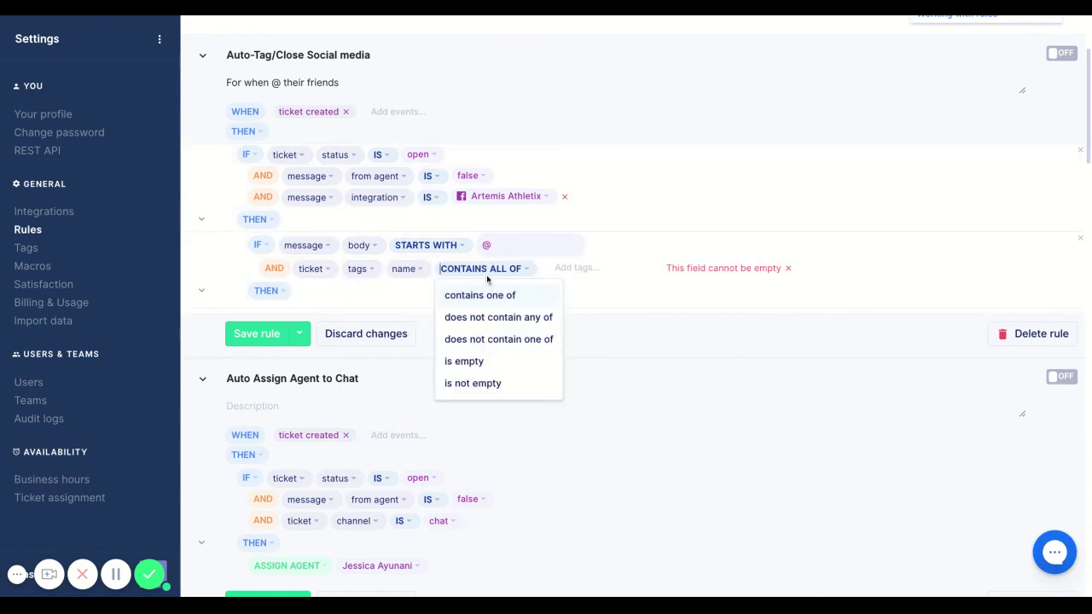
left_click(539, 321)
- List the tags negative and Social Question as excluded
left_click(609, 267)
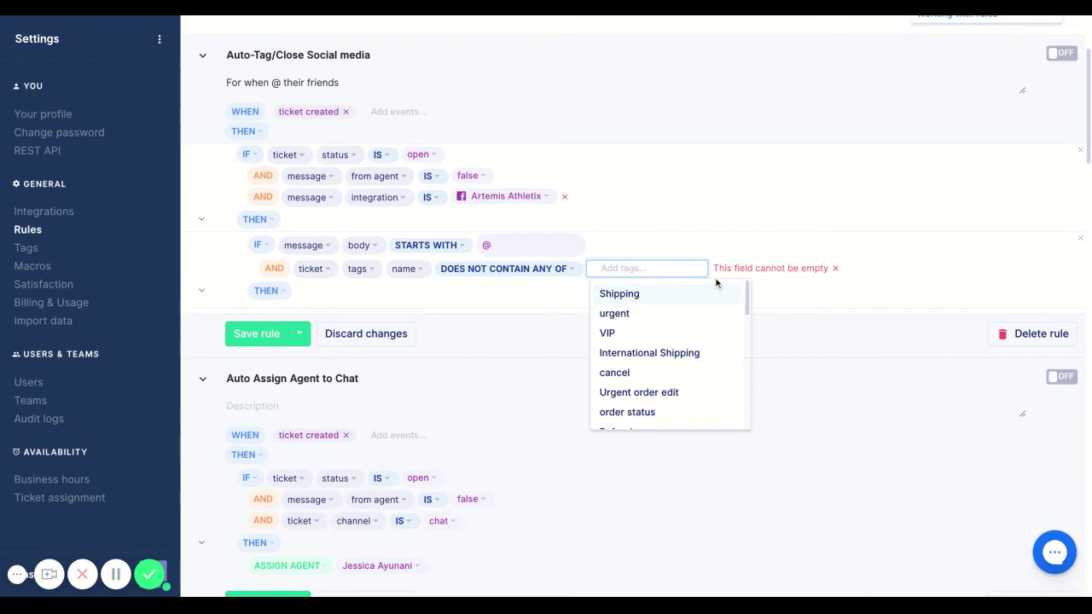
type("negative")
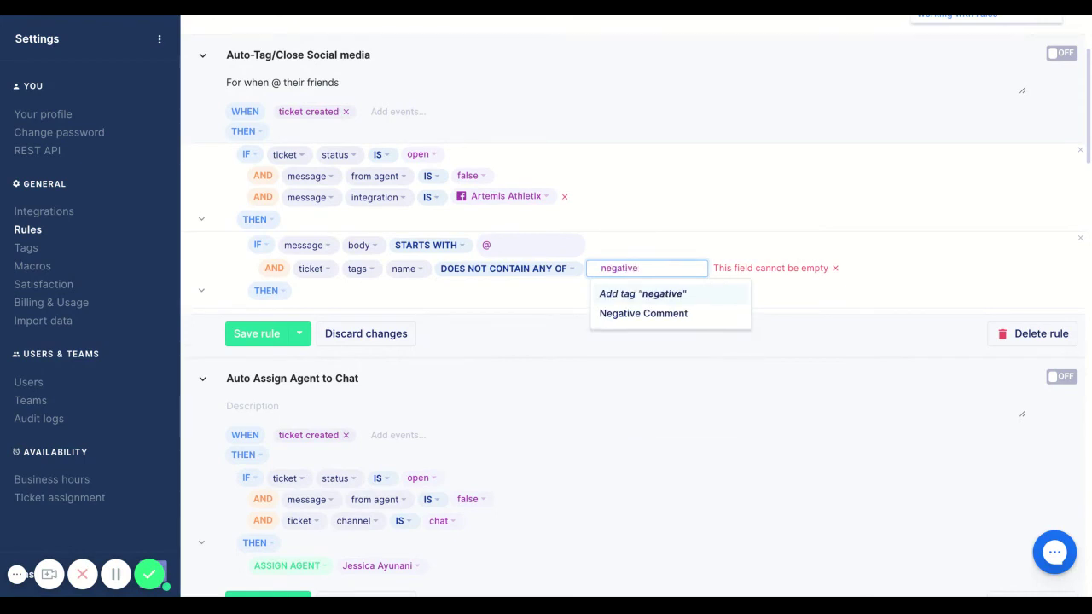
key("Return")
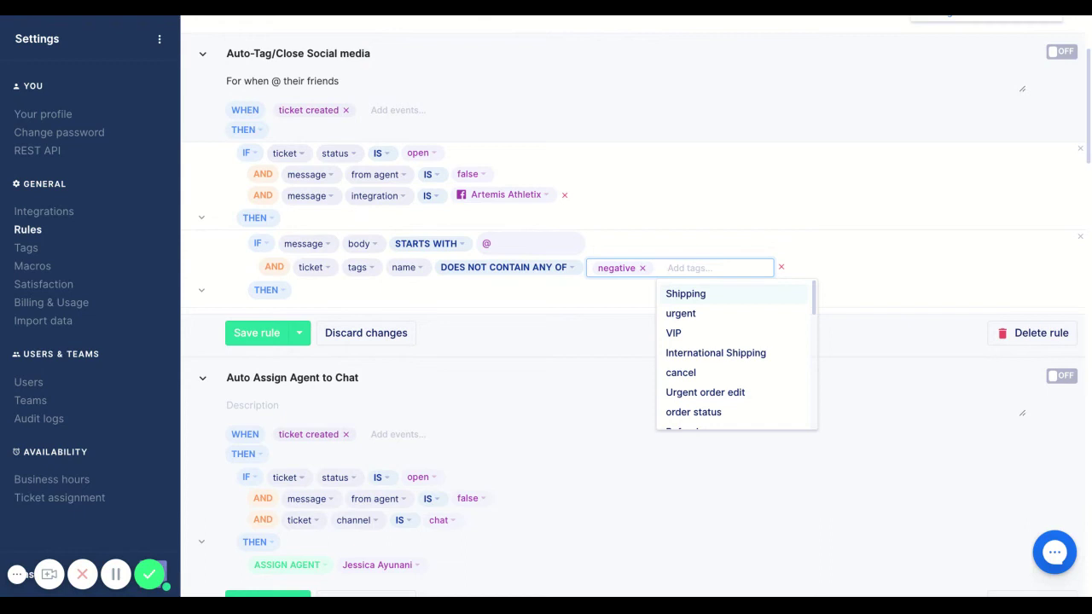
type("social")
key("Down")
key("Down")
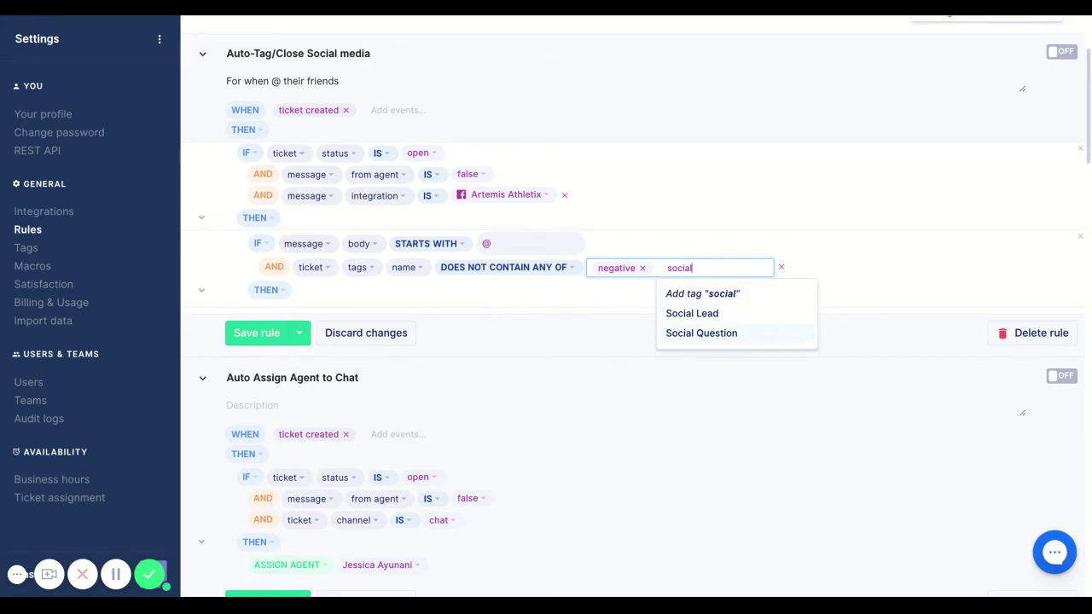
key("Return")
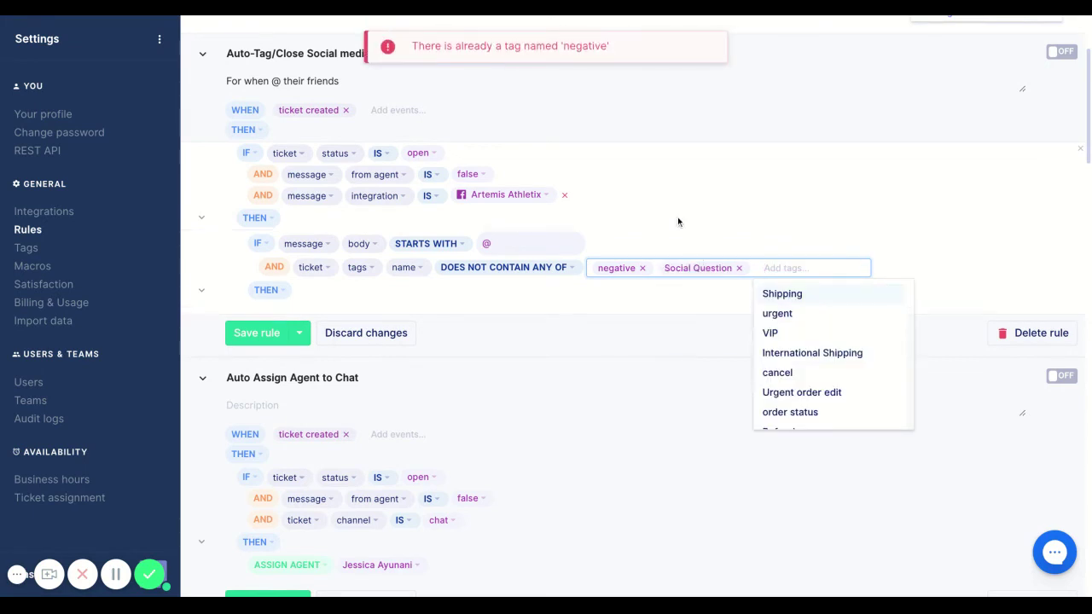
left_click(750, 193)
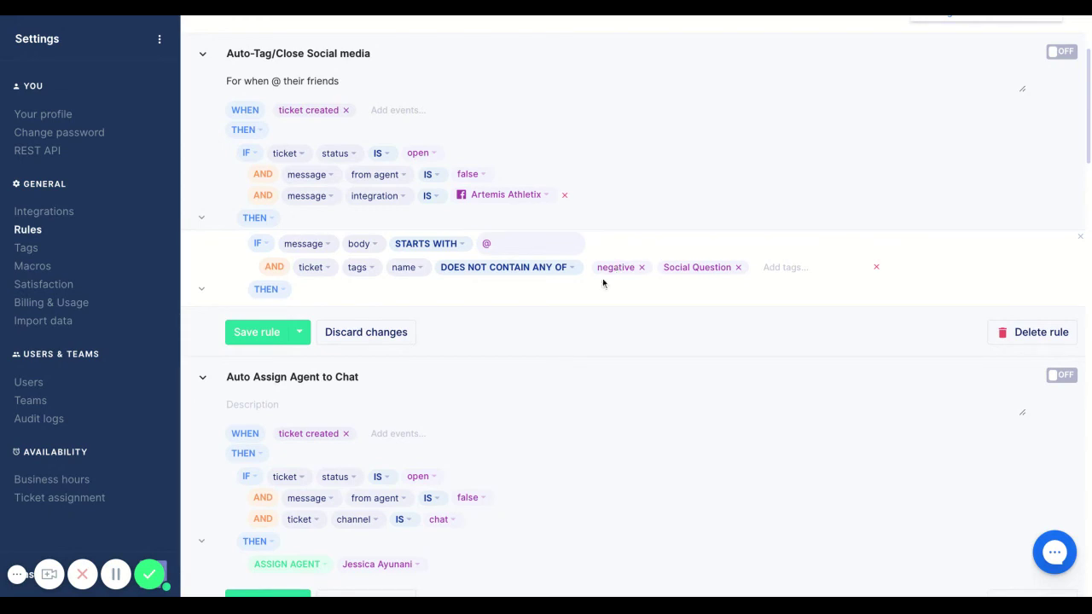
- Add a nested THEN action that sets the ticket status to closed
left_click(273, 289)
left_click(338, 324)
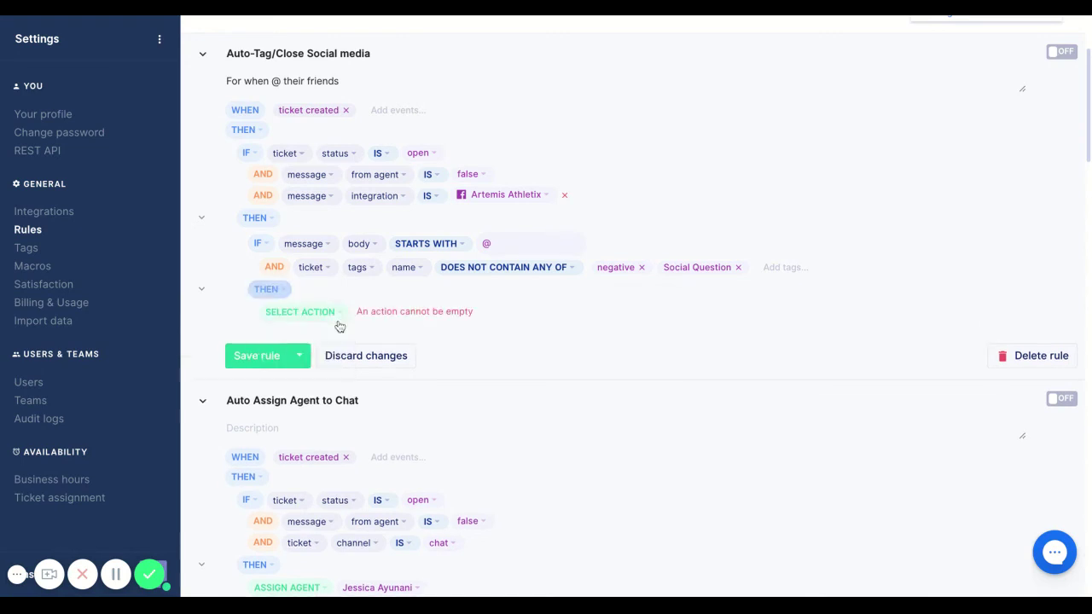
left_click(338, 325)
left_click(313, 176)
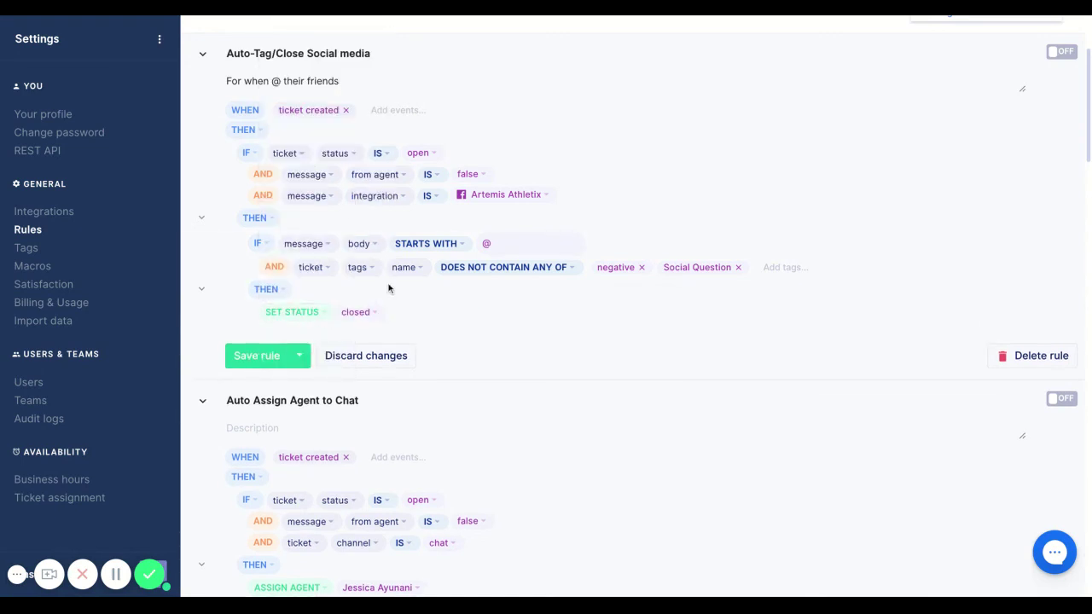
- Add an Add tags action with the tags auto-close and instagram @
left_click(267, 289)
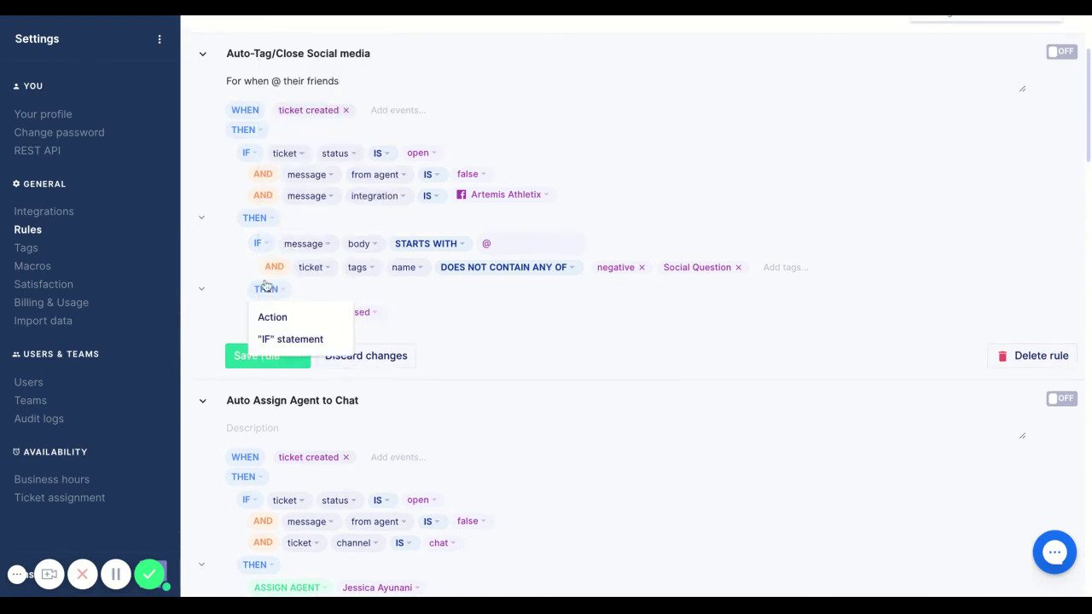
left_click(291, 325)
left_click(330, 325)
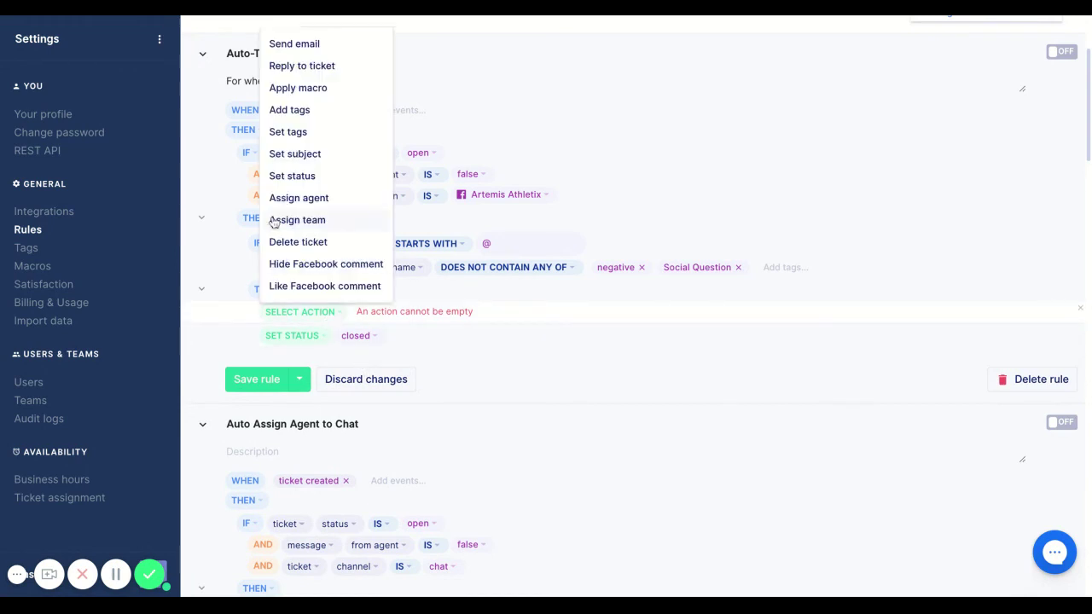
left_click(316, 121)
left_click(443, 310)
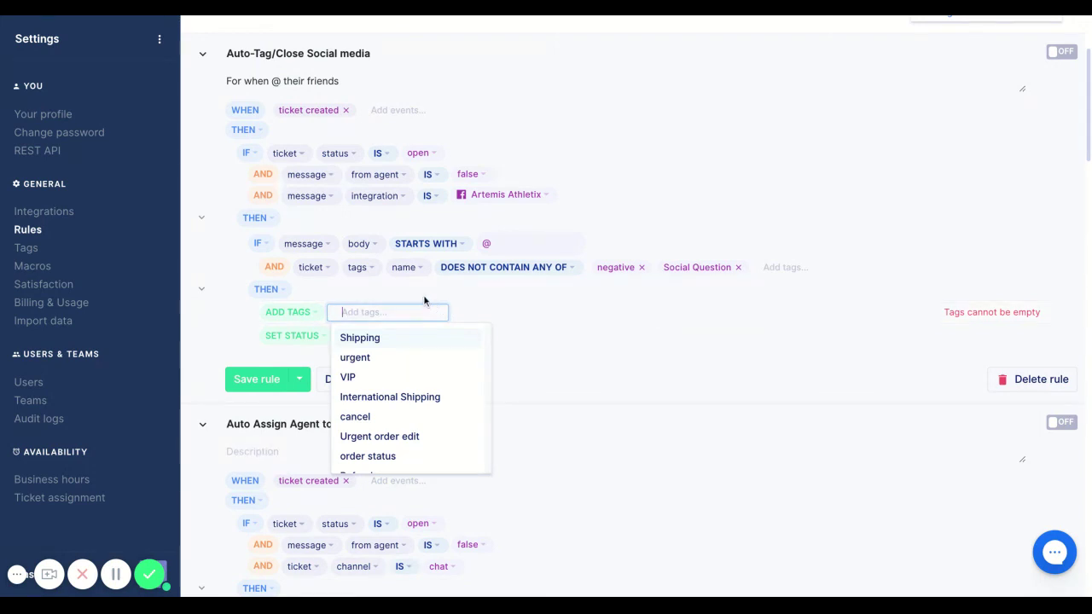
left_click(424, 299)
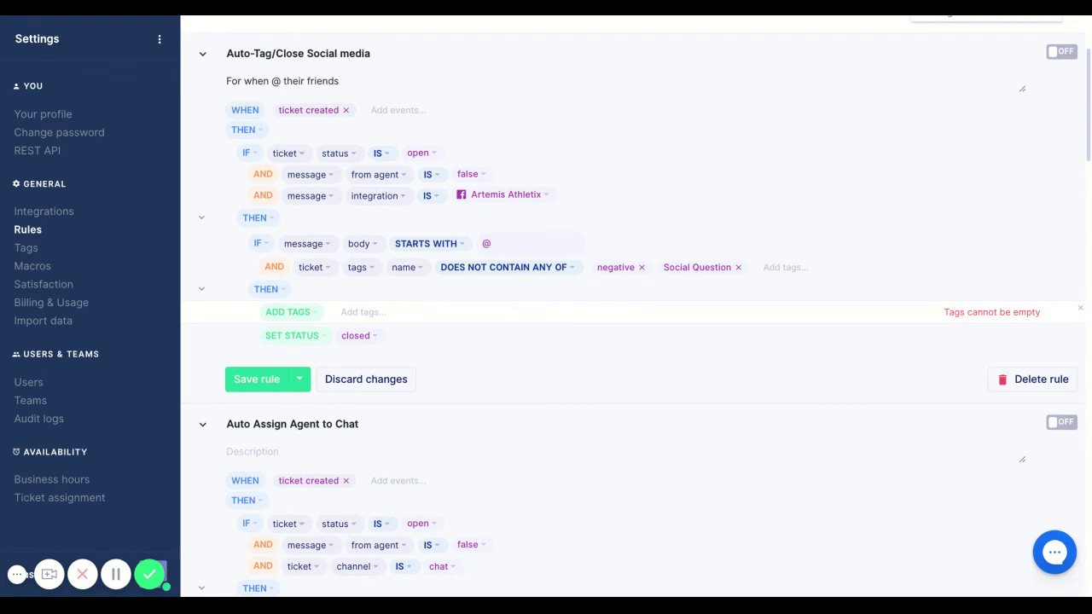
left_click(384, 317)
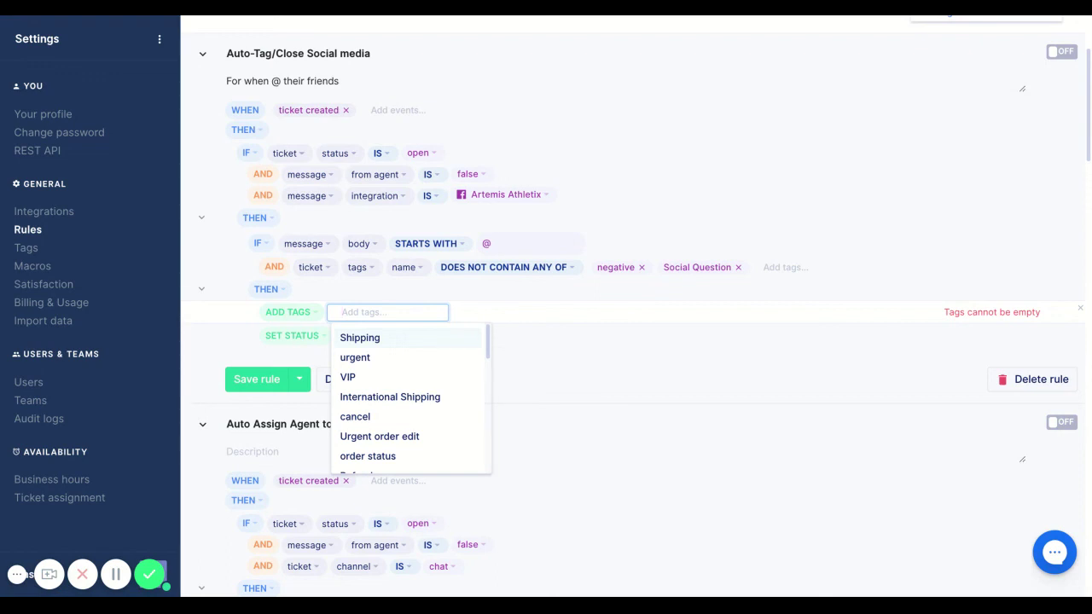
type("auto")
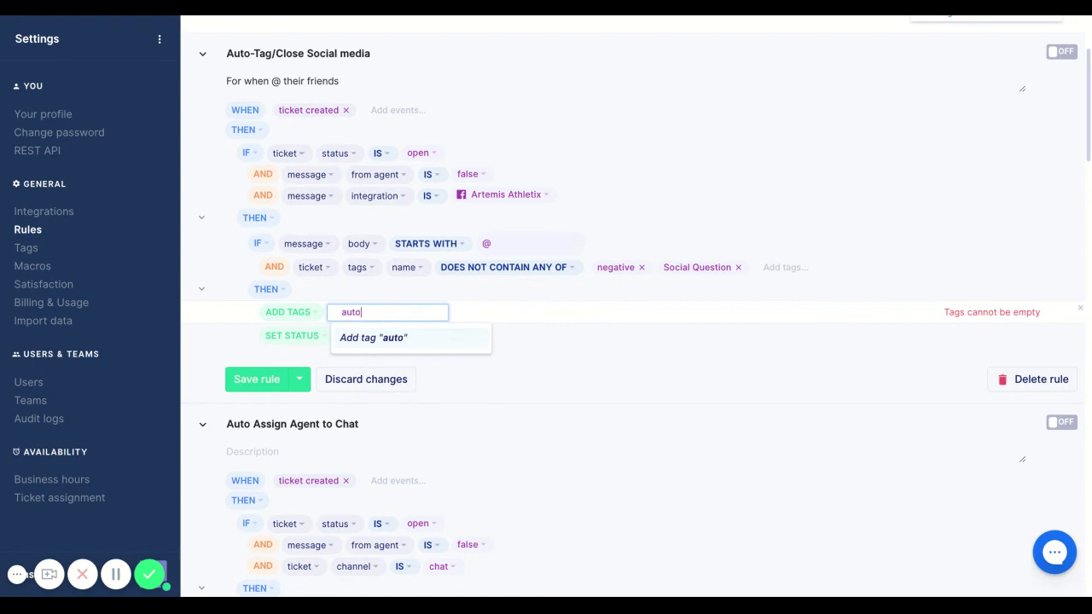
type("-close")
key("Return")
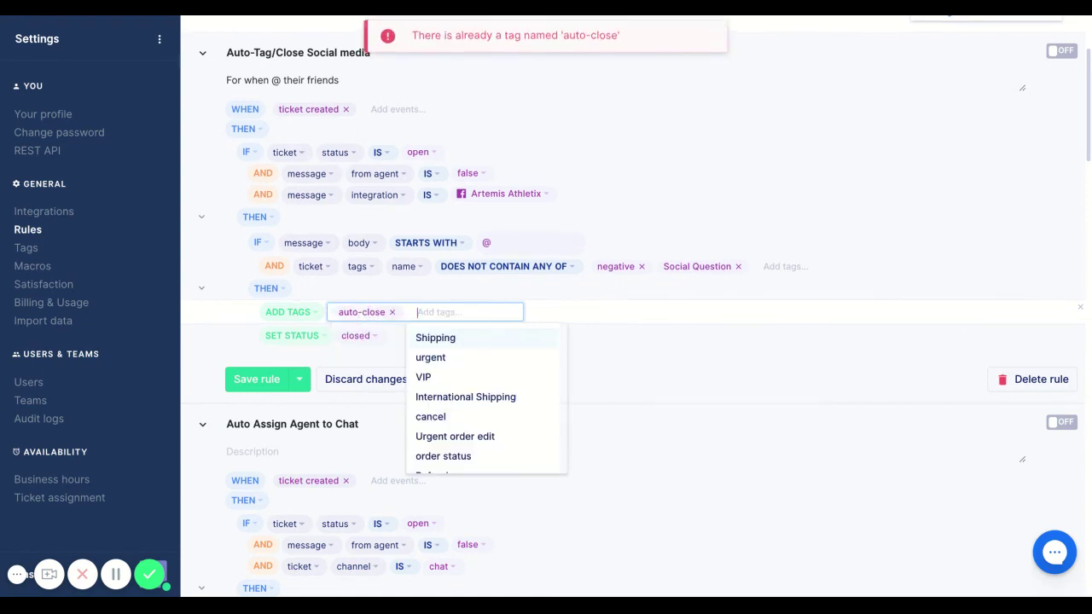
type("instgra")
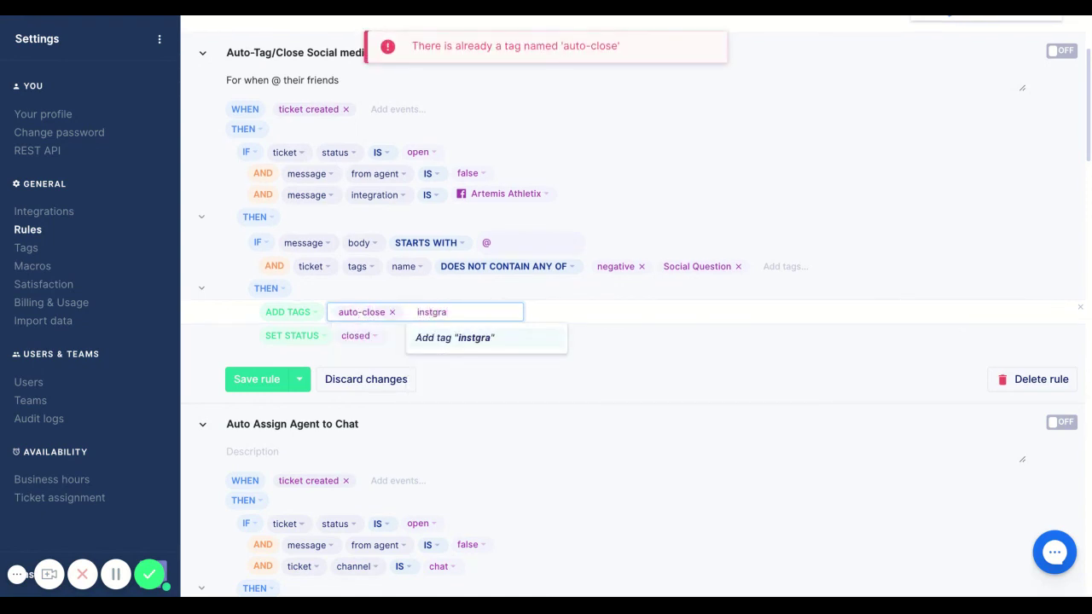
key("BackSpace")
key("BackSpace")
key("BackSpace")
type("agram")
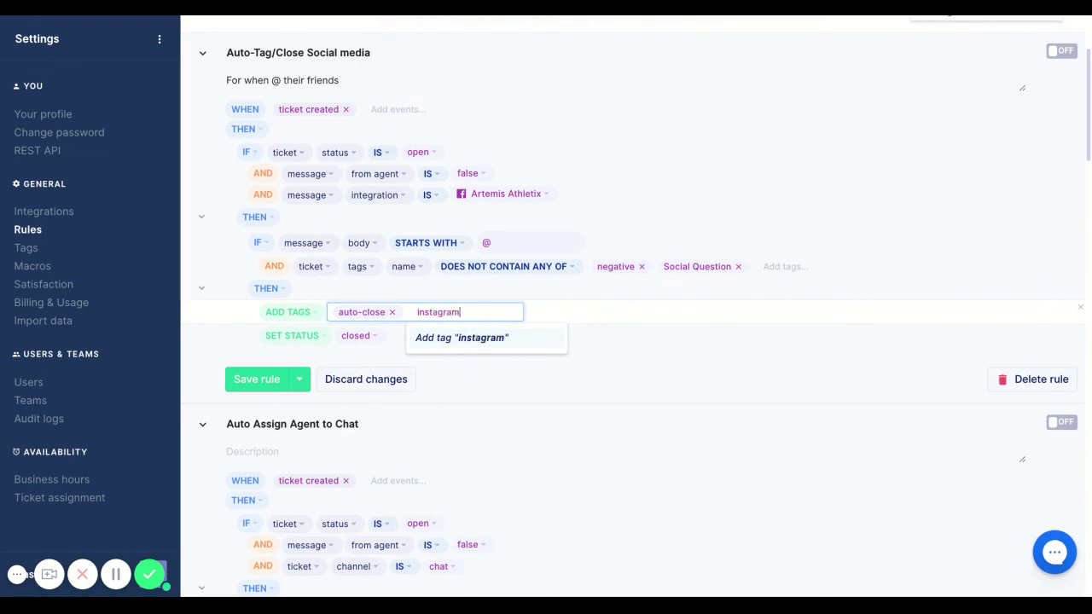
type(" @")
key("Return")
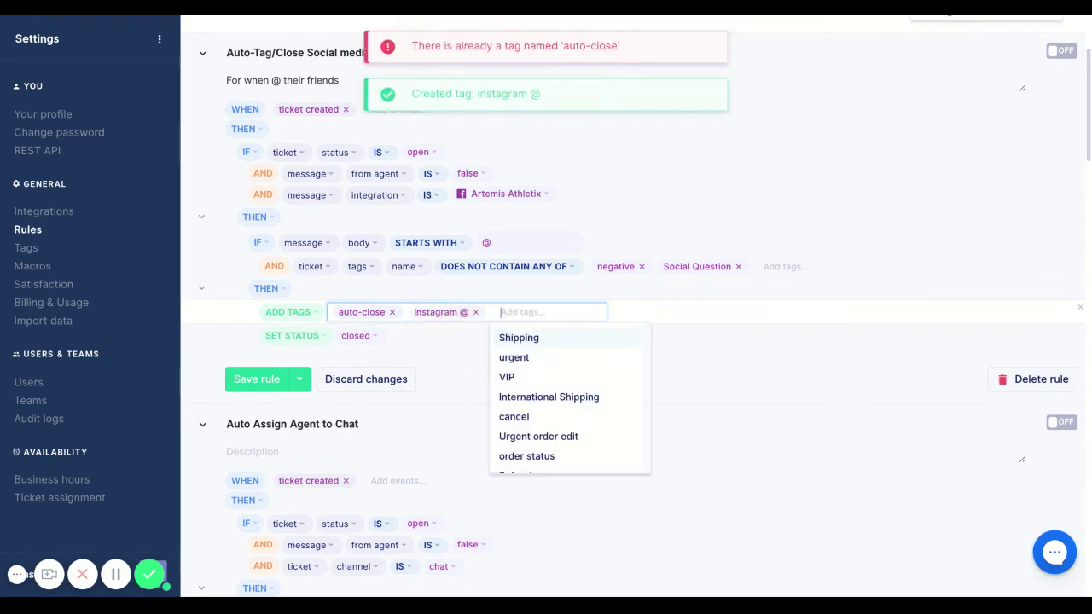
left_click(446, 378)
- Save the Auto-Tag/Close Social media rule with its tagging and closing actions, then open and close the chat widget
scroll(443, 370, "up", 2)
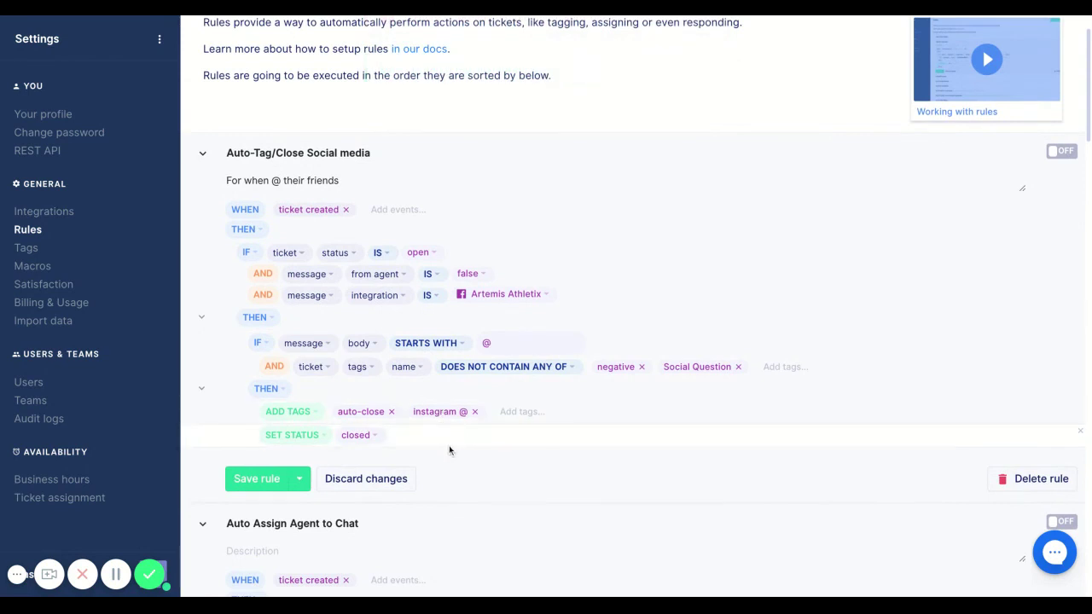
left_click(257, 479)
left_click(1056, 555)
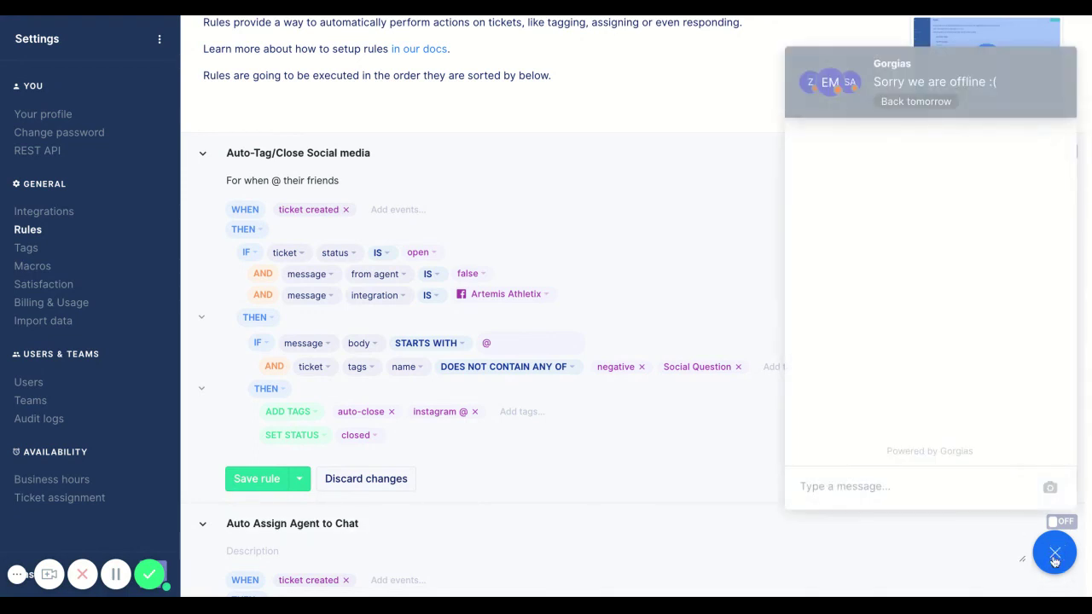
left_click(1055, 554)
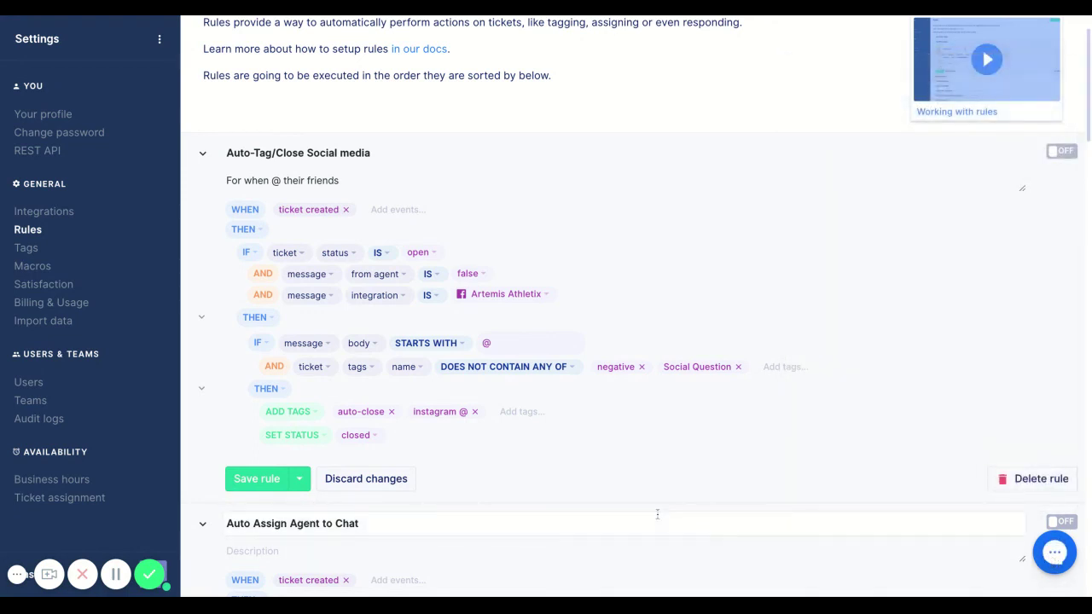